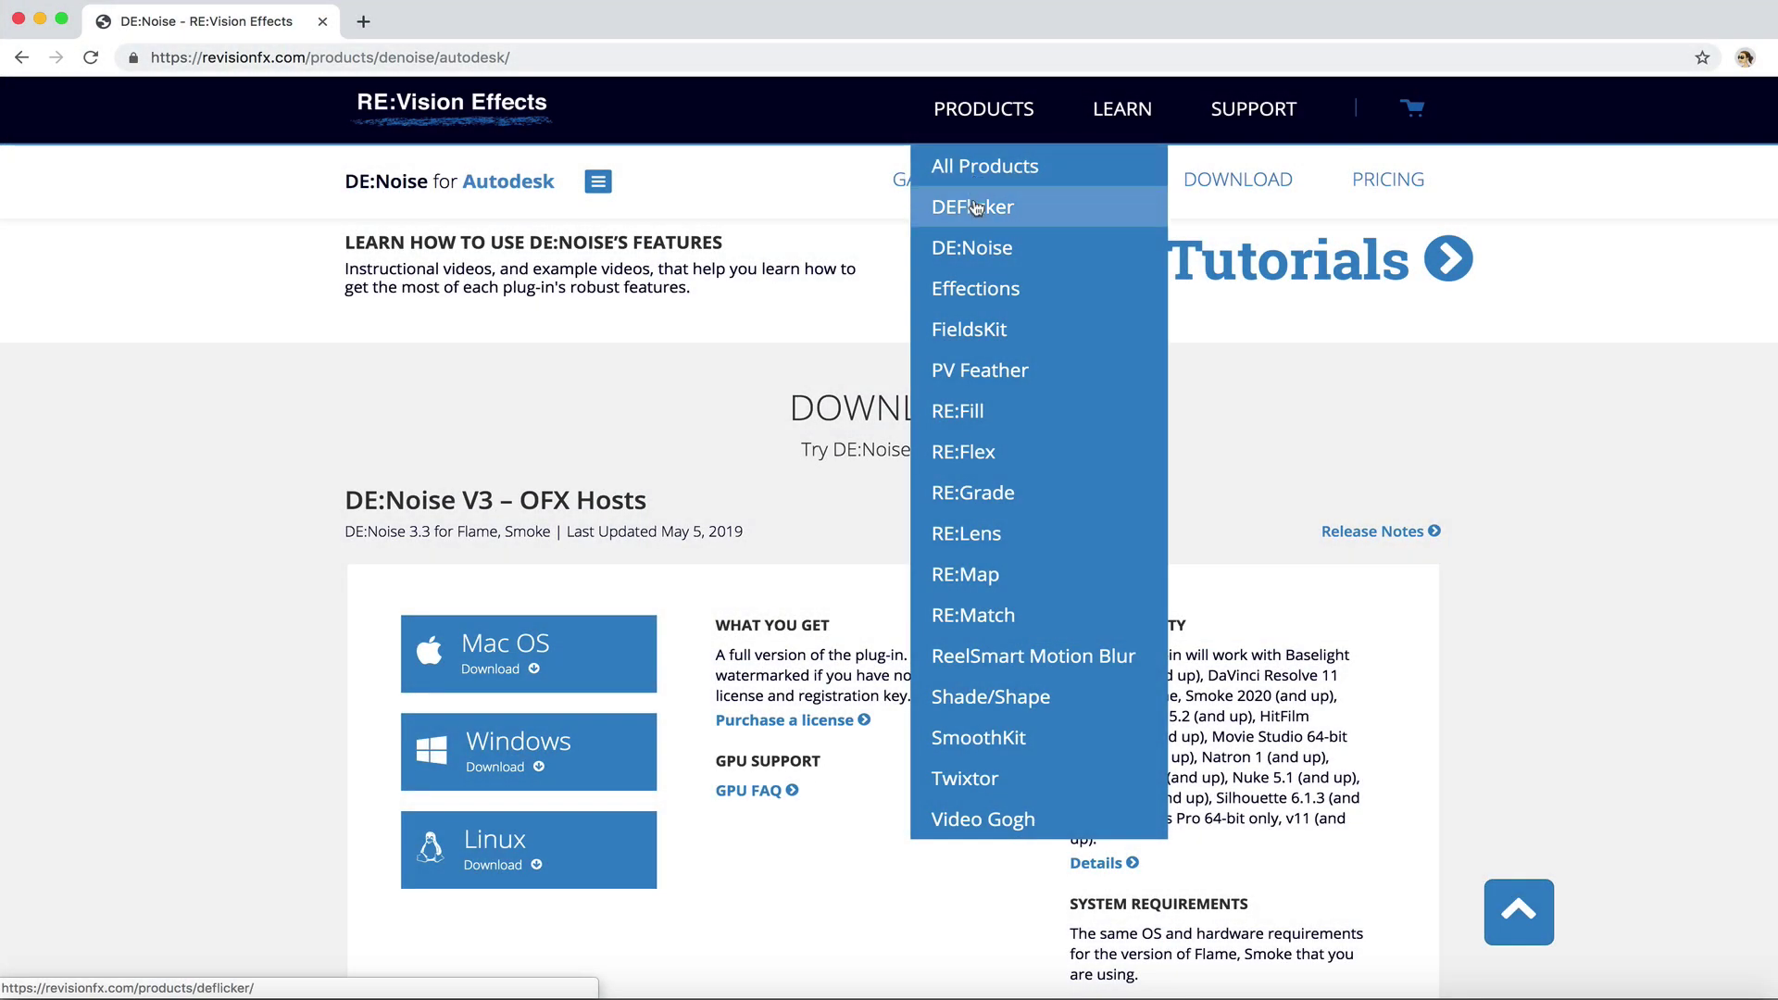
Step: Go to the DEFlicker for Autodesk page and scroll down to its download options
click(975, 215)
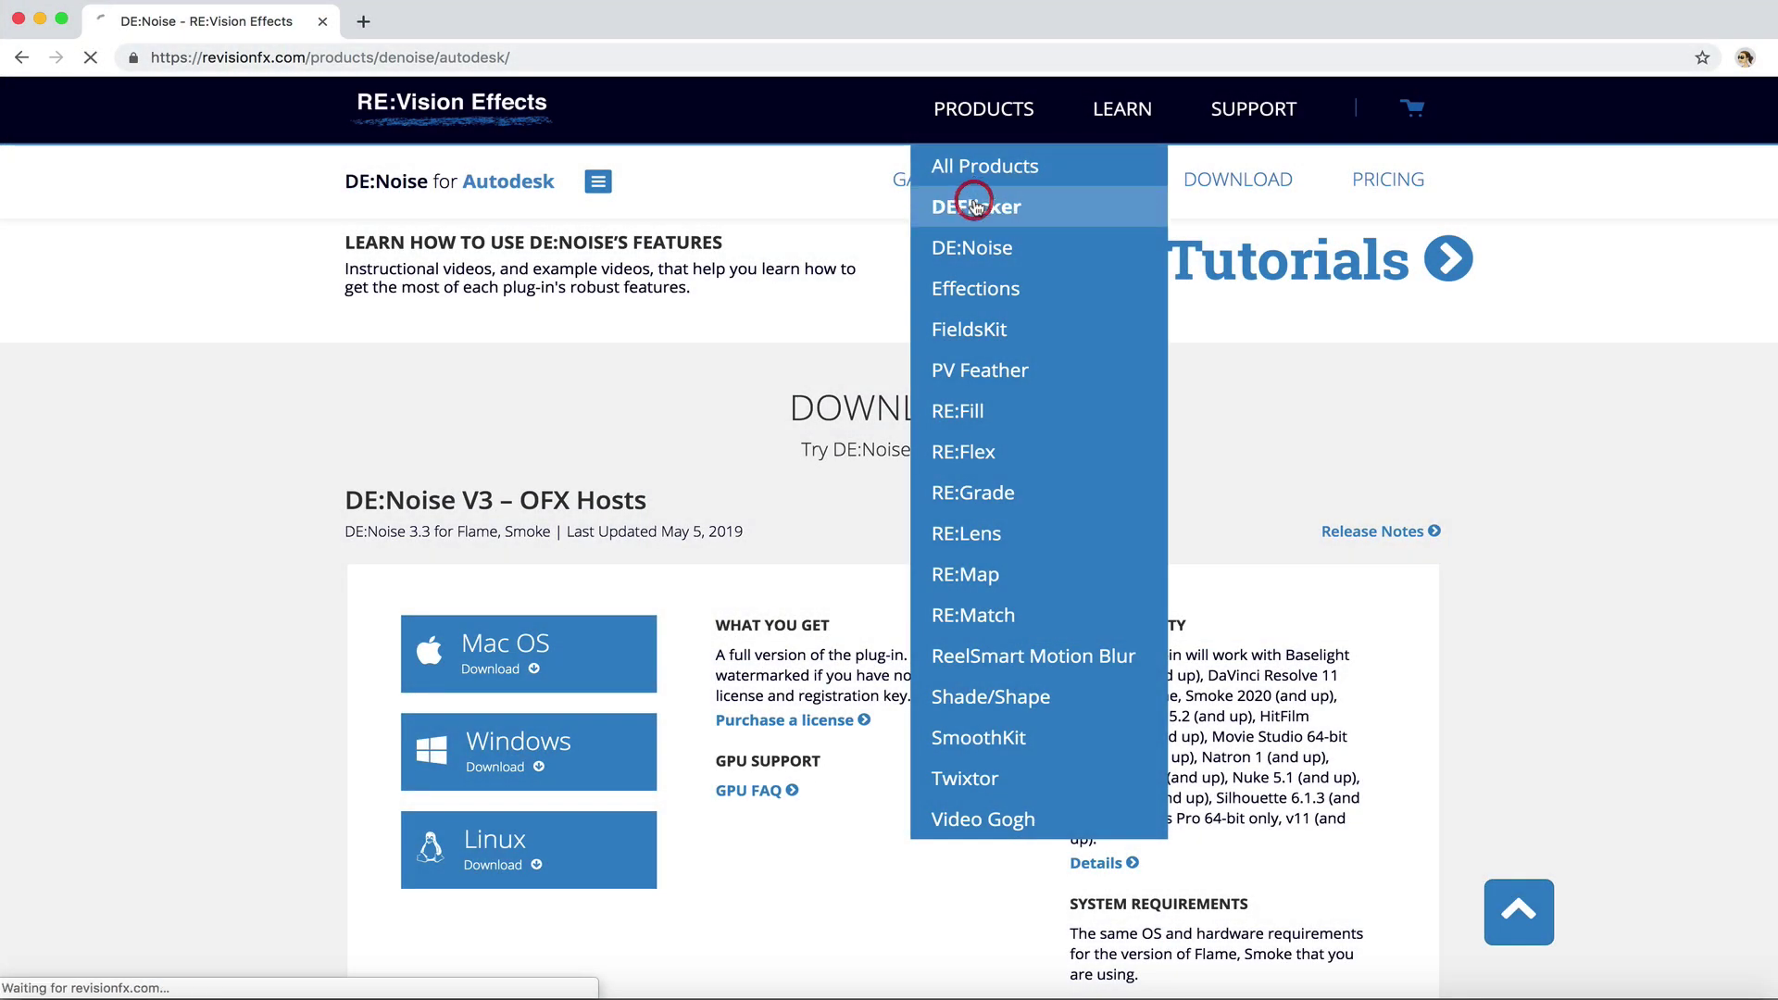
scroll(693, 565, down, 15)
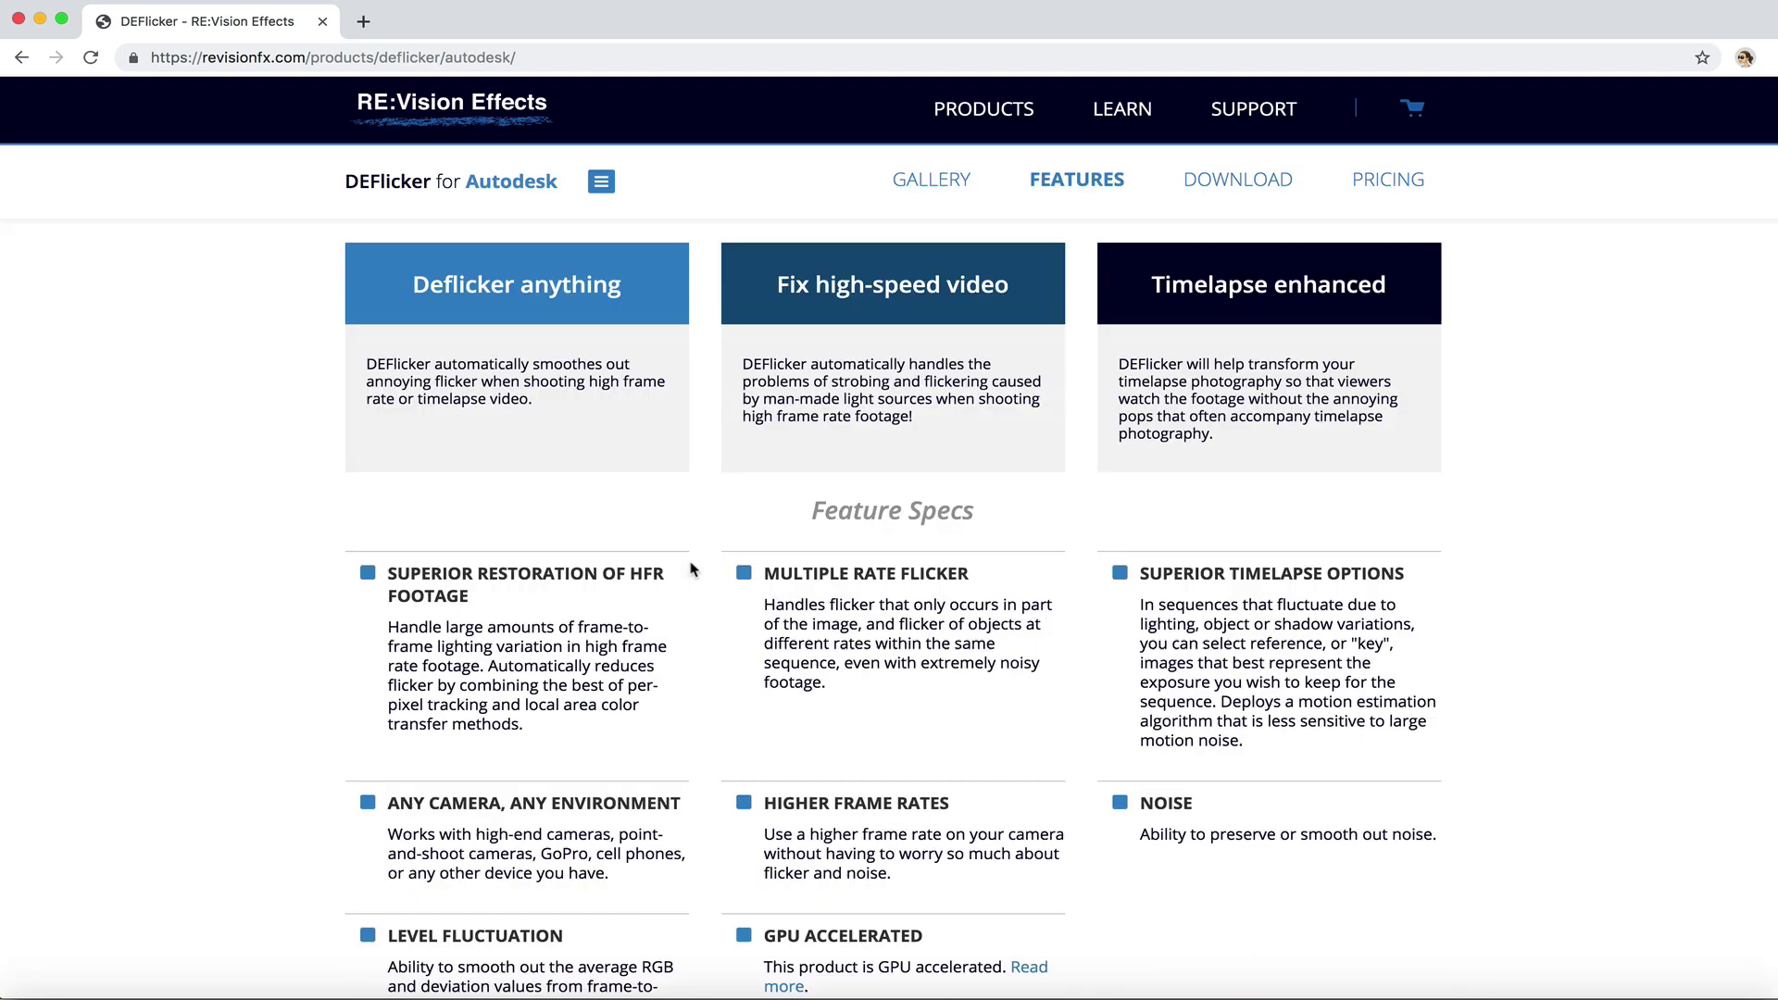
scroll(690, 565, down, 4)
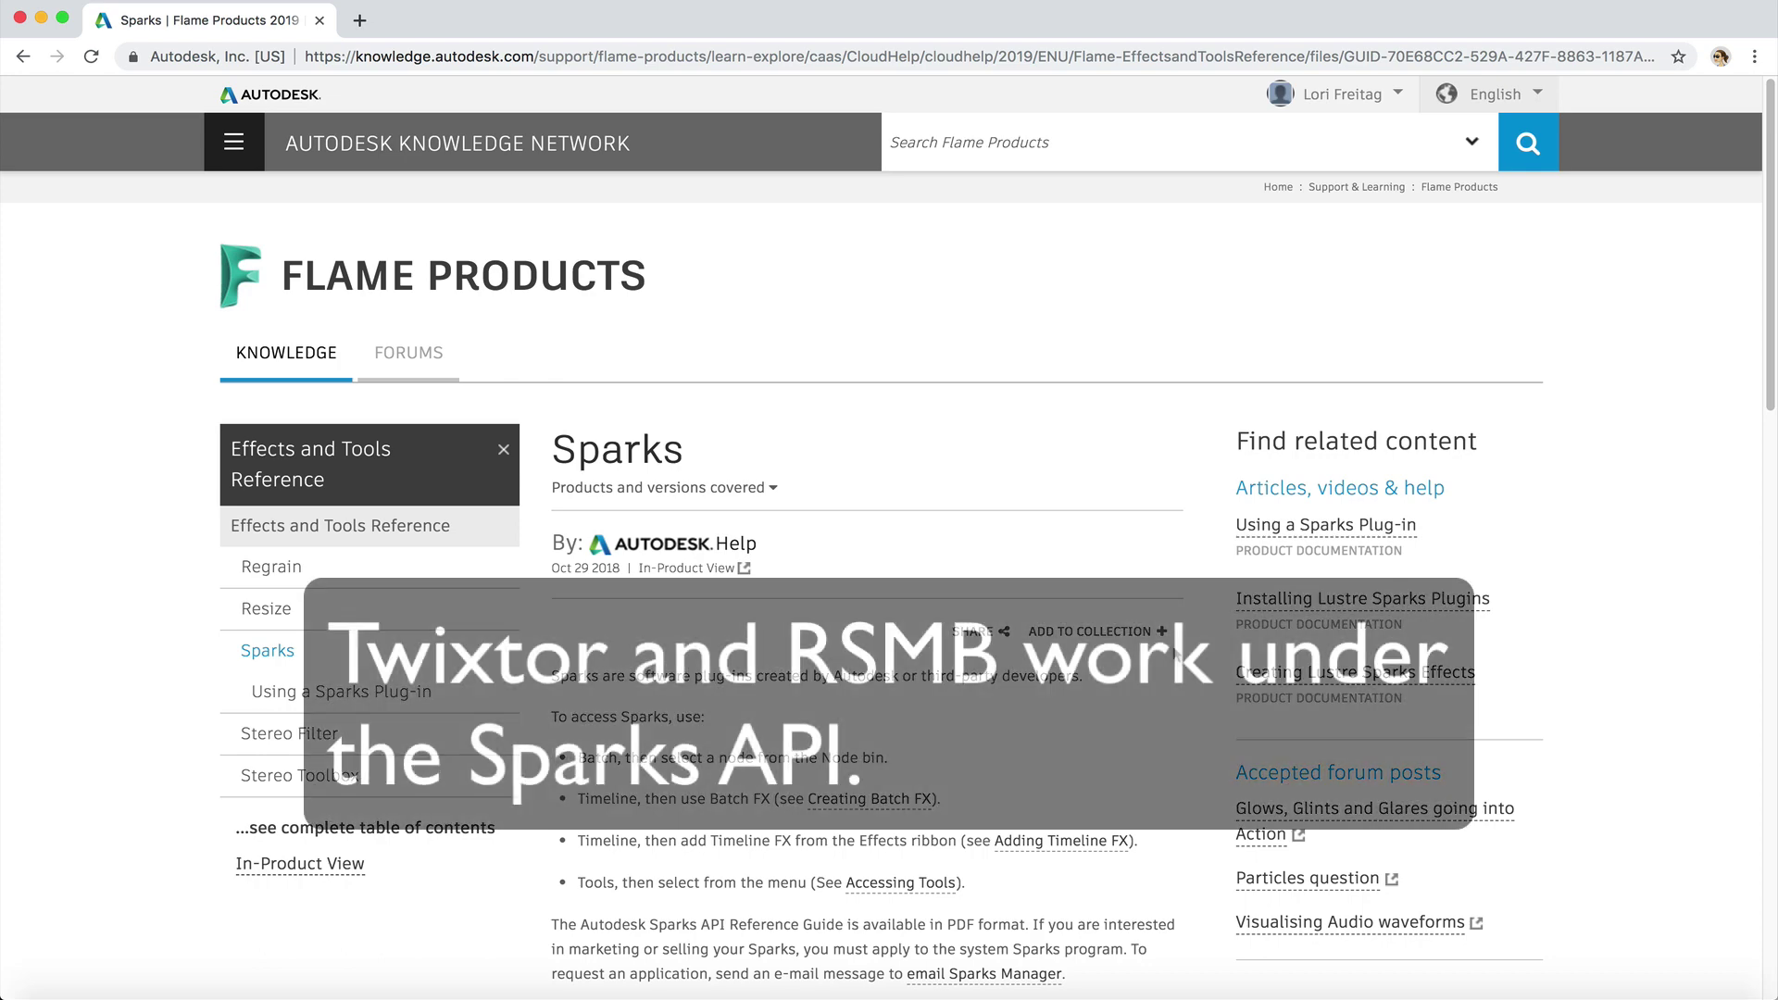
scroll(1096, 635, down, 1)
scroll(1096, 636, down, 2)
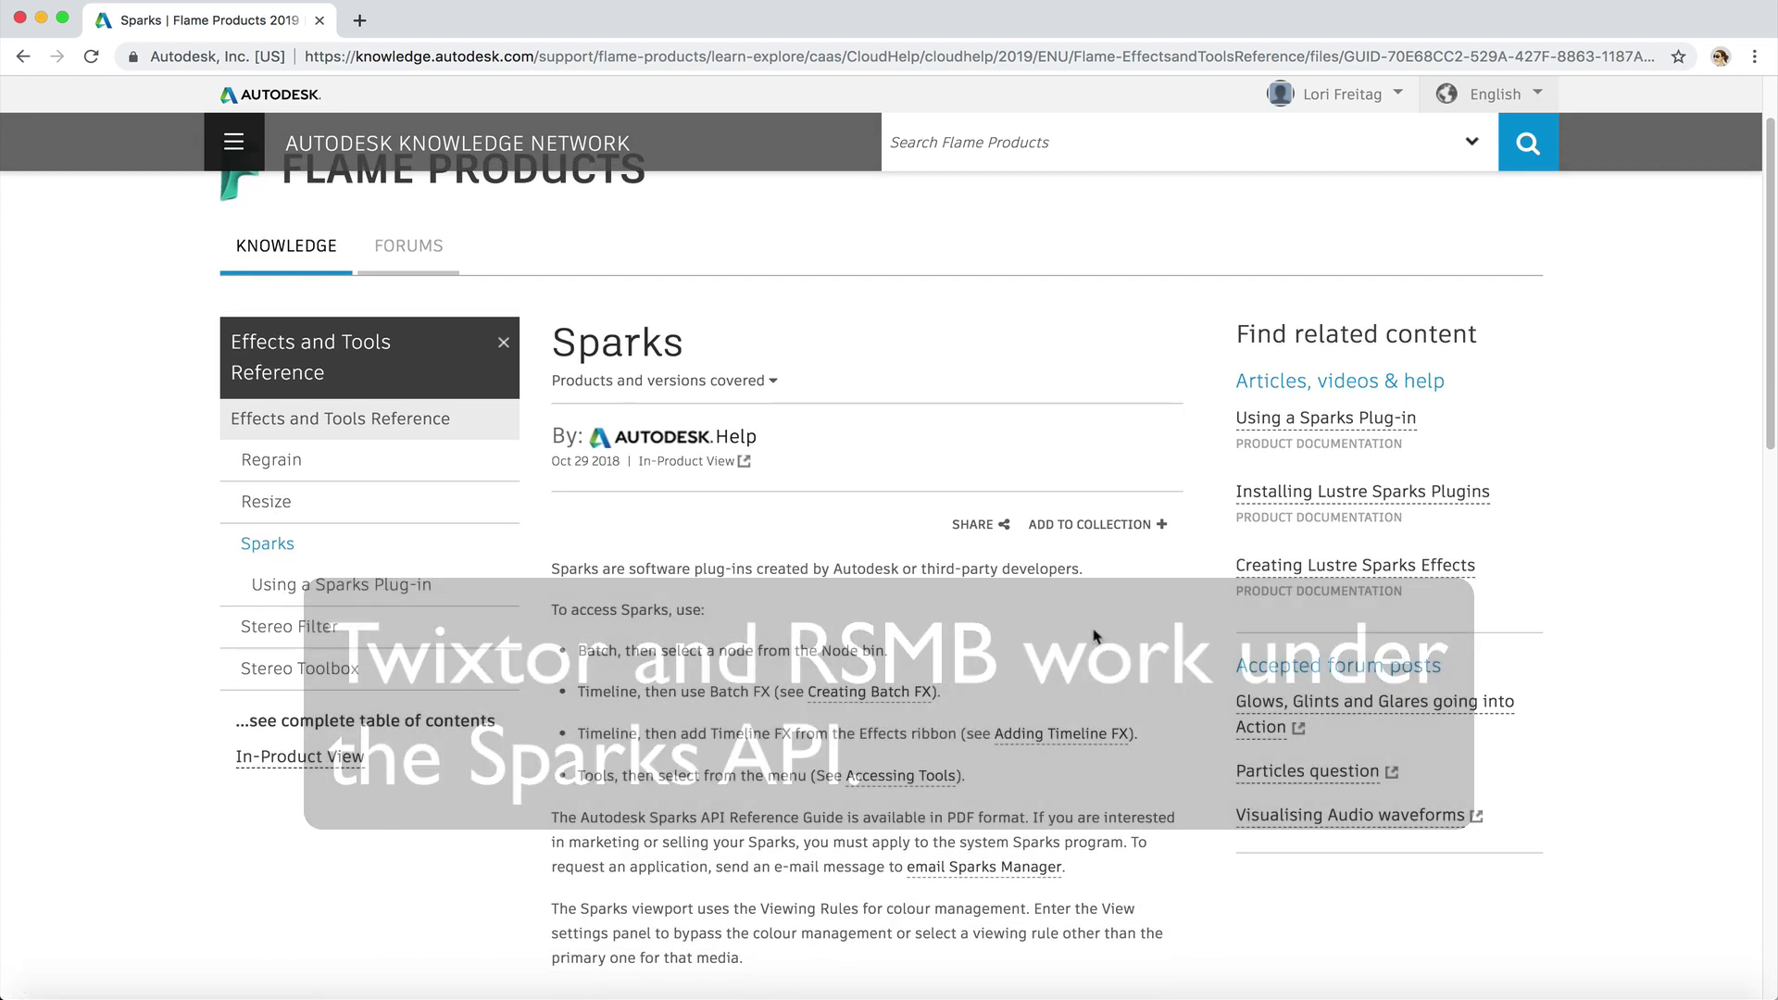
scroll(1096, 635, down, 2)
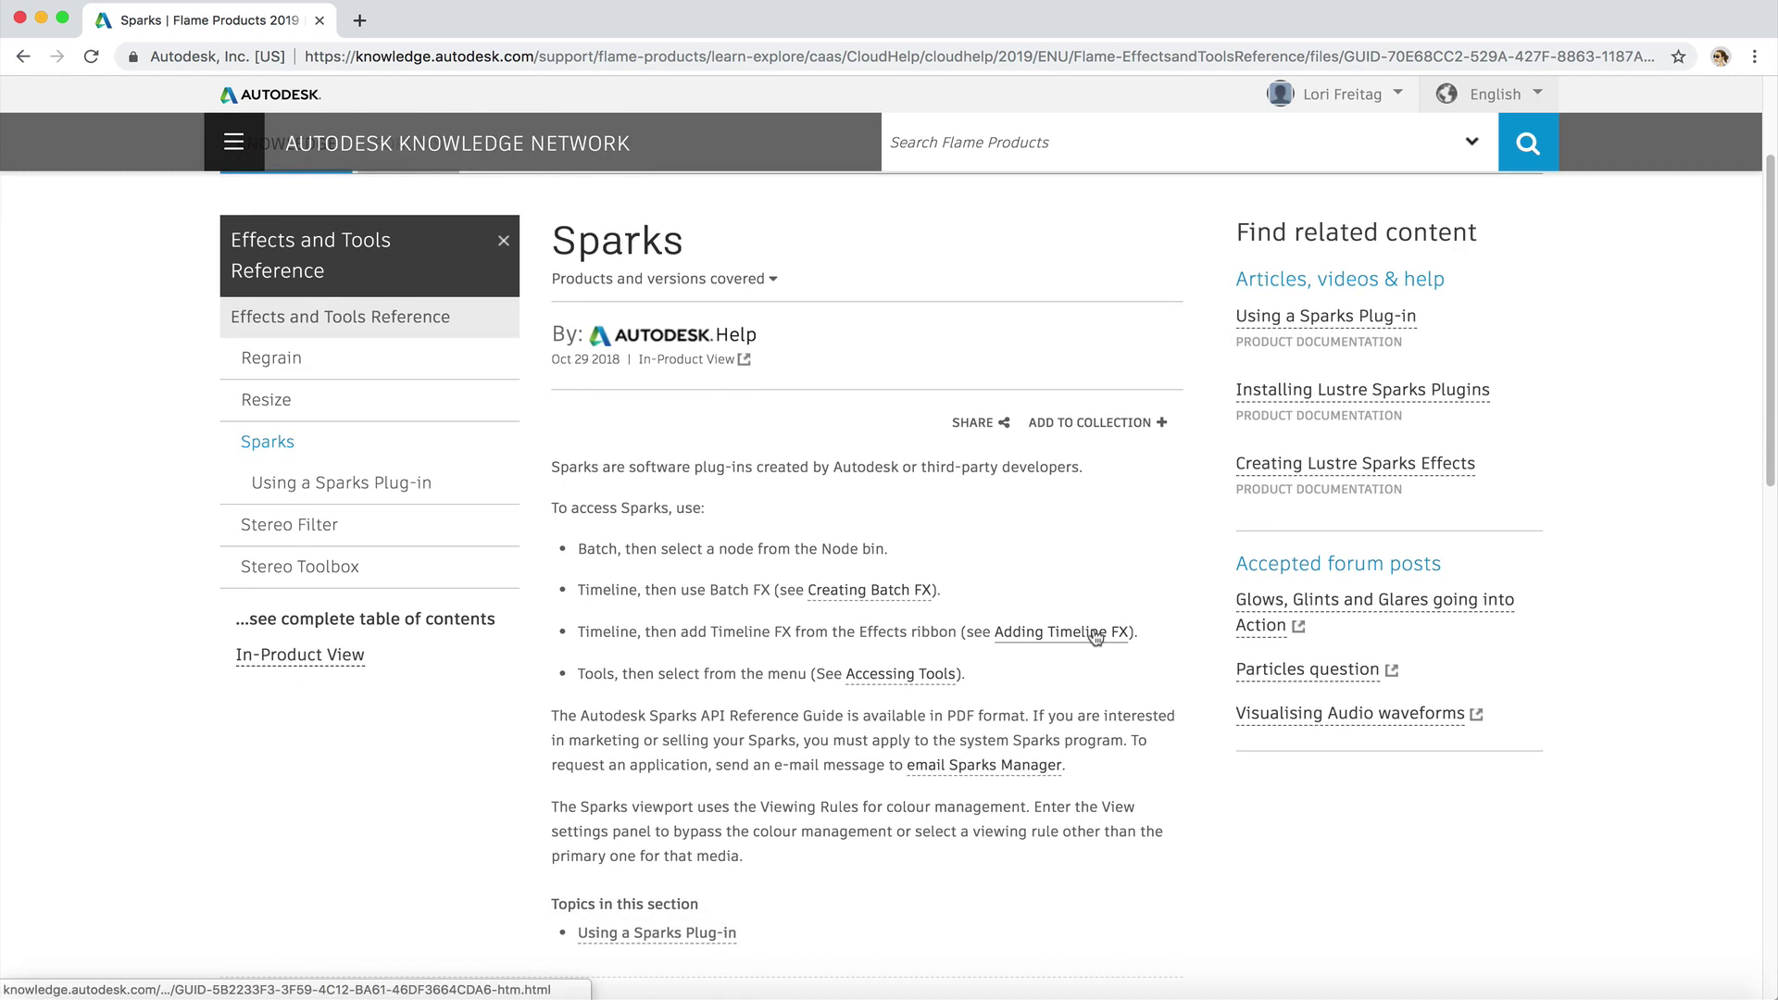
scroll(1095, 635, down, 1)
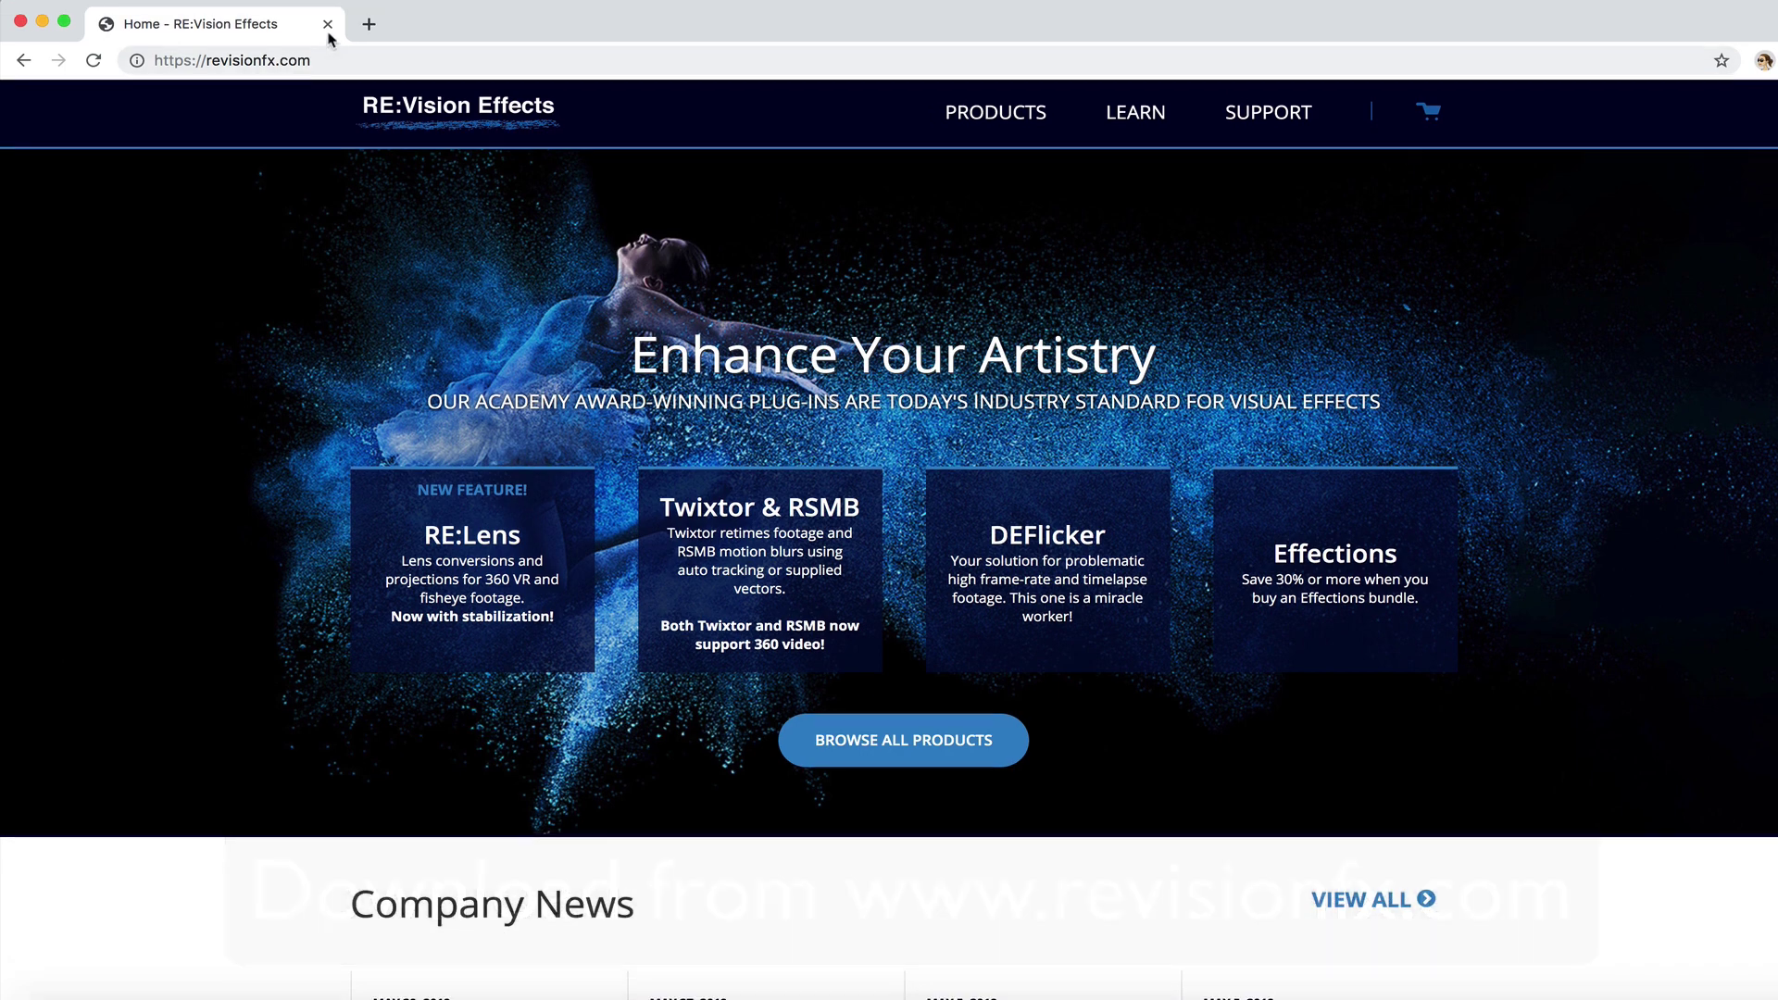
Step: From the Twixtor for Autodesk page, download the Twixtor V7 Mac OS installer
mouse_move(952, 135)
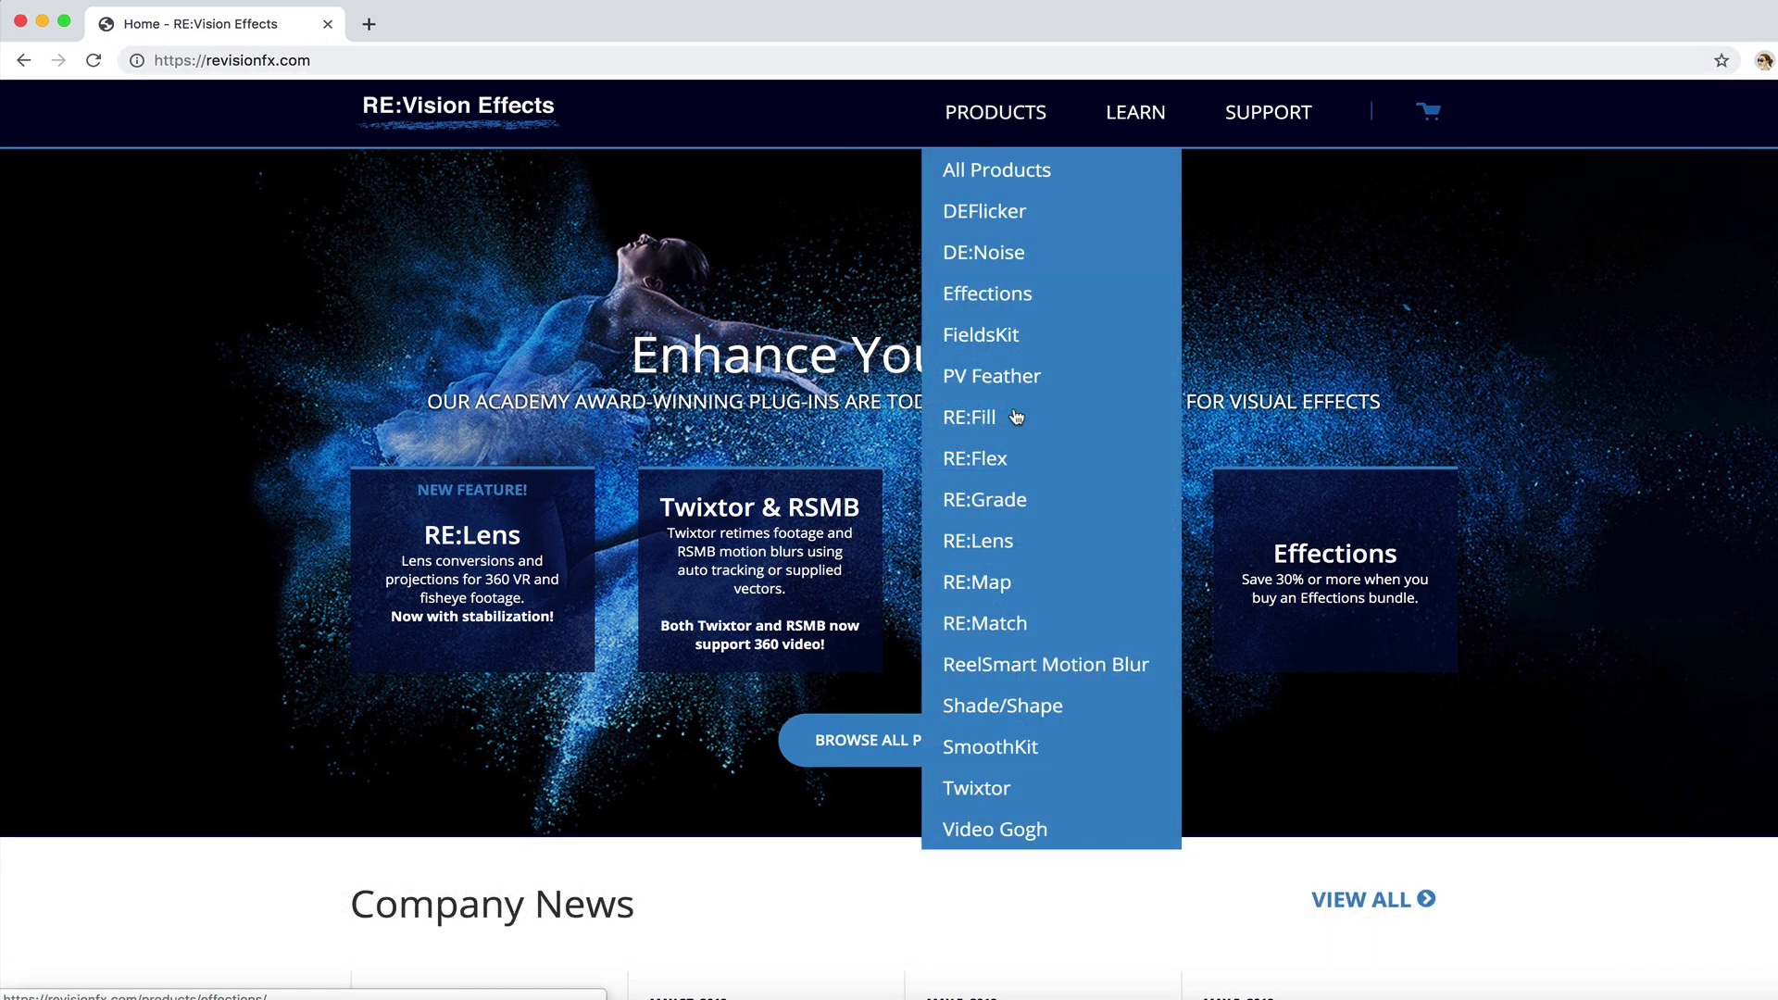
click(1003, 790)
scroll(1002, 788, down, 5)
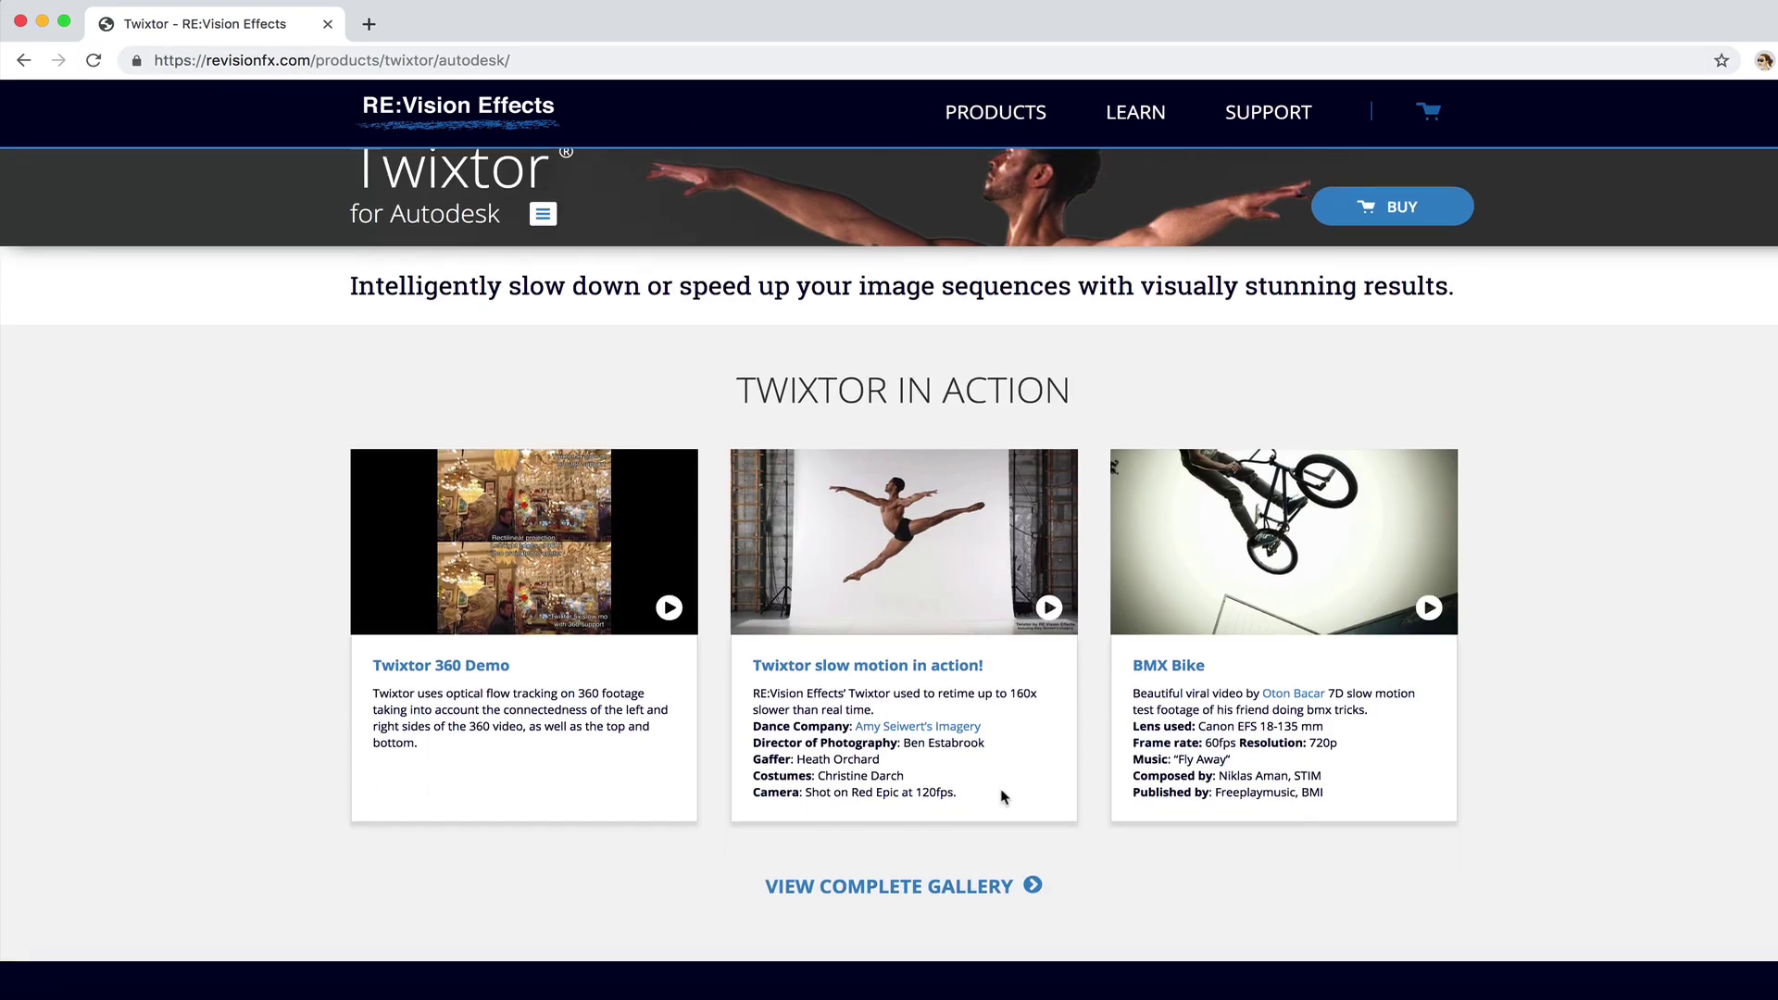
scroll(1001, 788, down, 7)
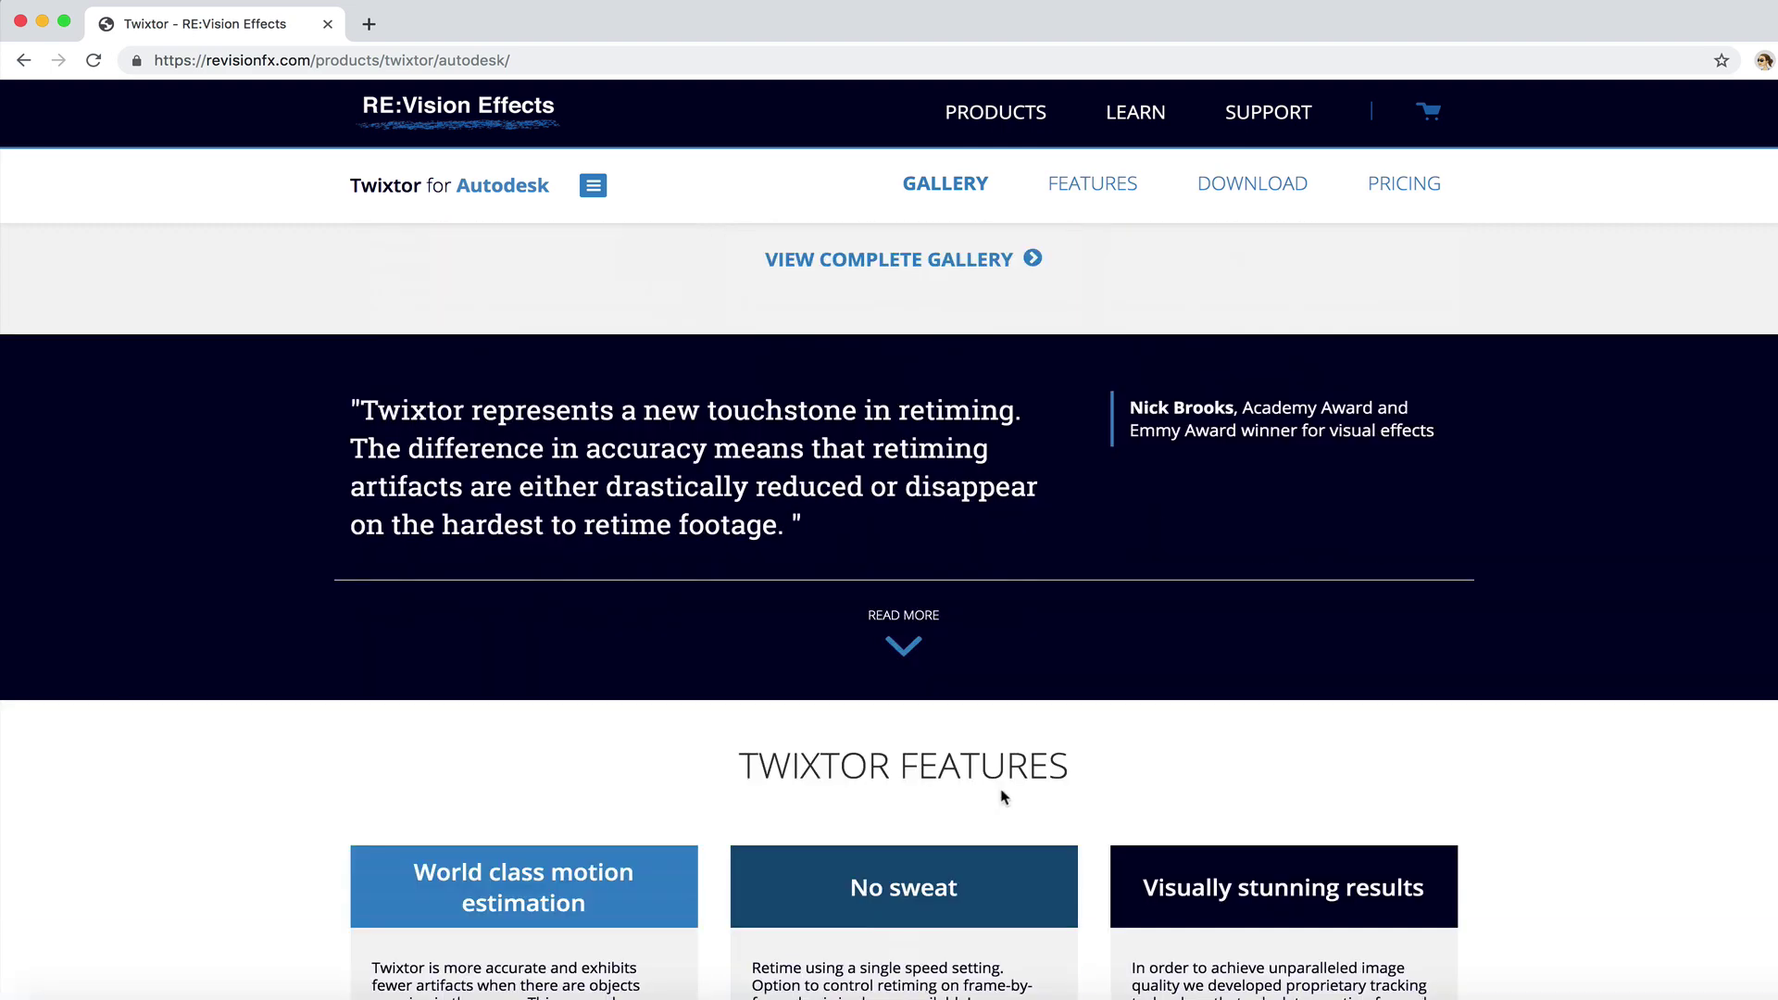
scroll(1001, 796, down, 5)
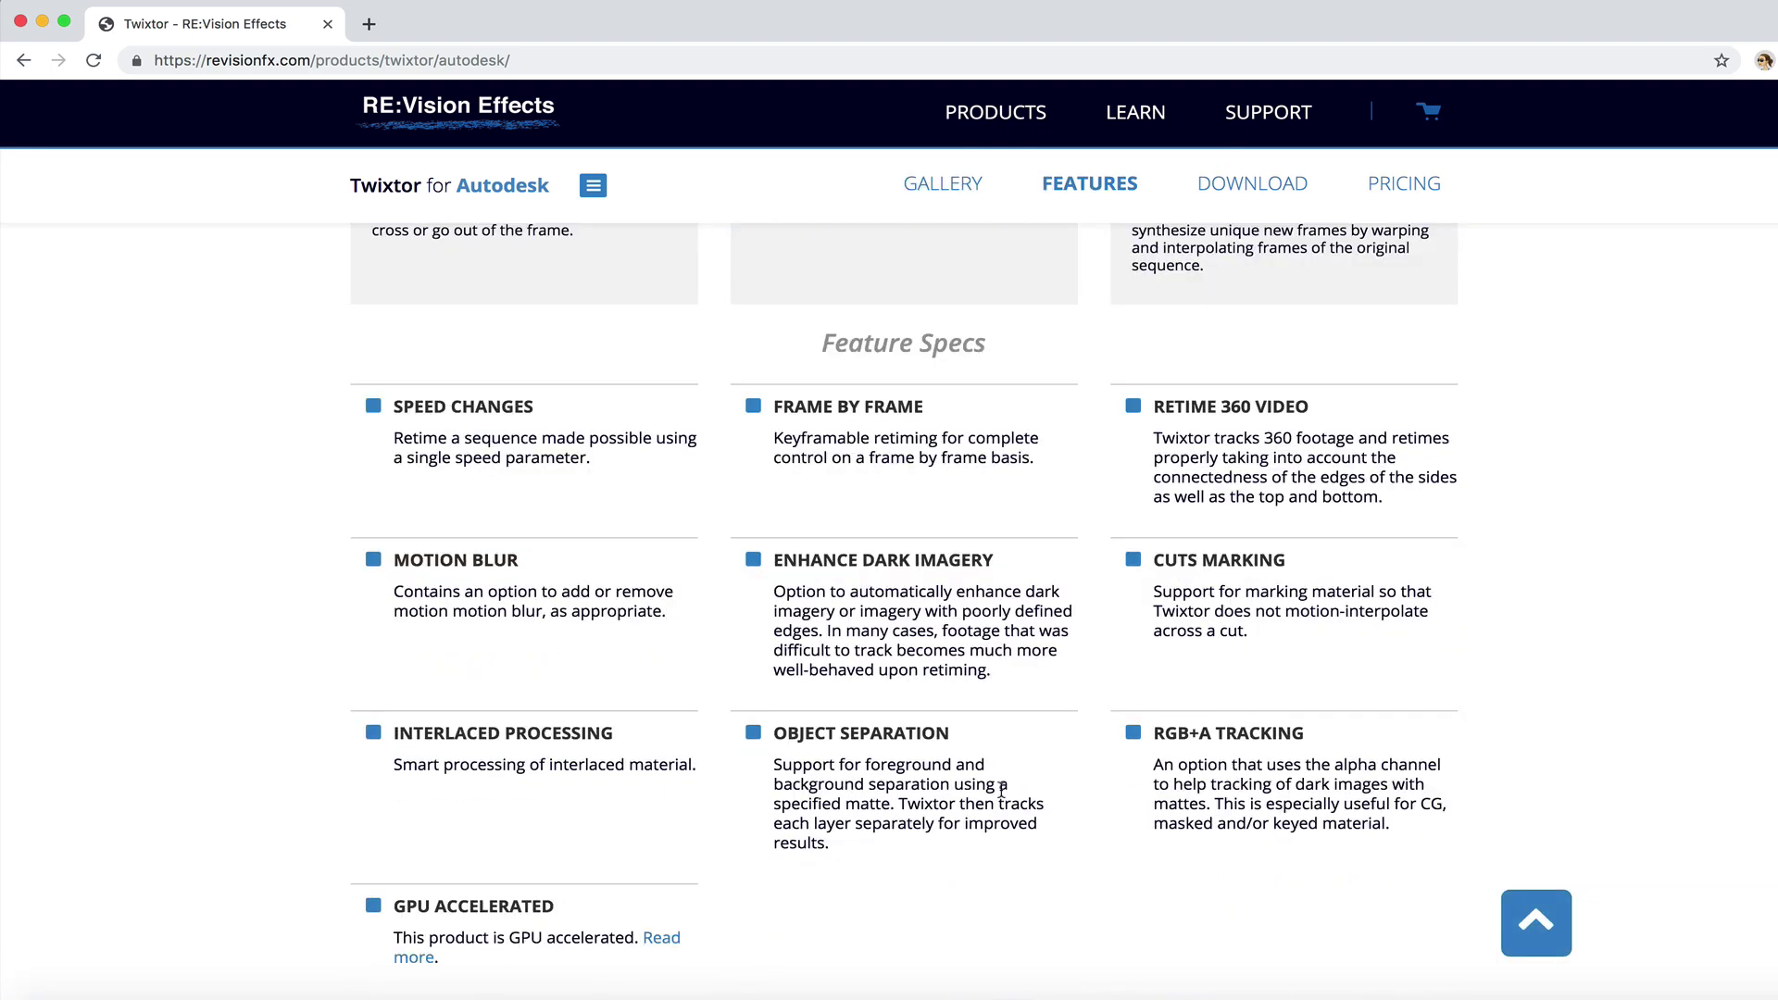
scroll(1001, 797, down, 3)
scroll(1001, 797, down, 4)
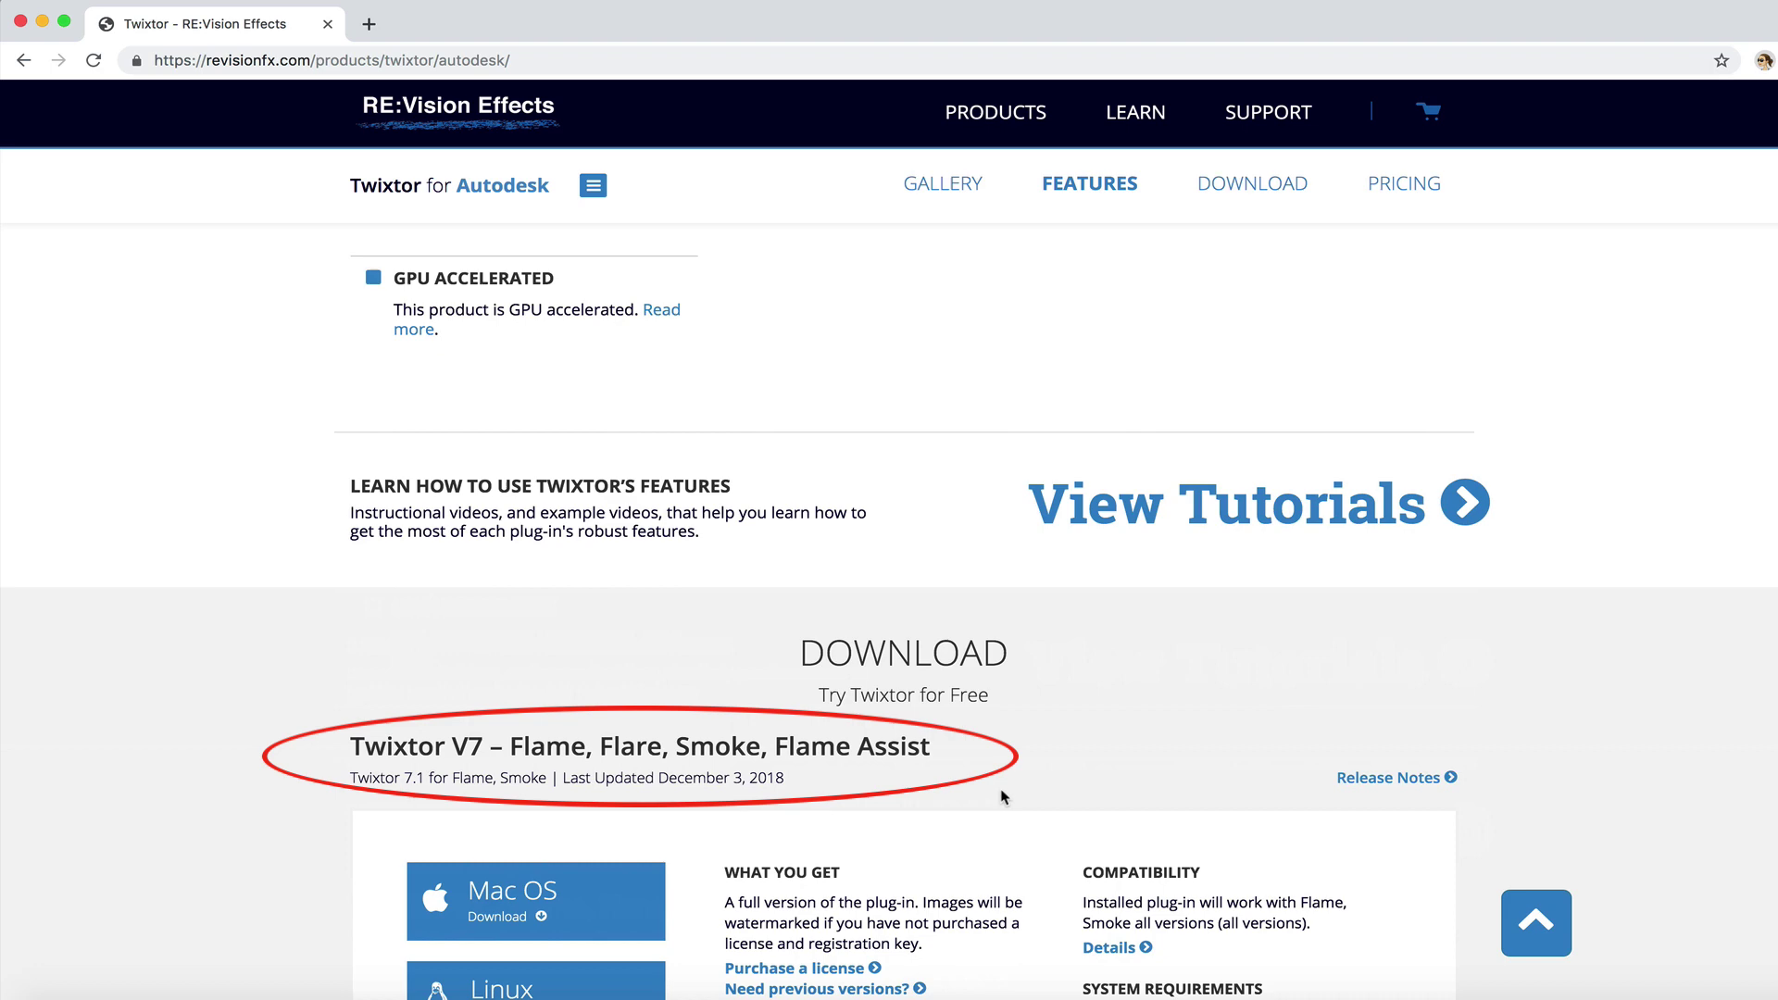
scroll(1002, 794, down, 2)
click(590, 745)
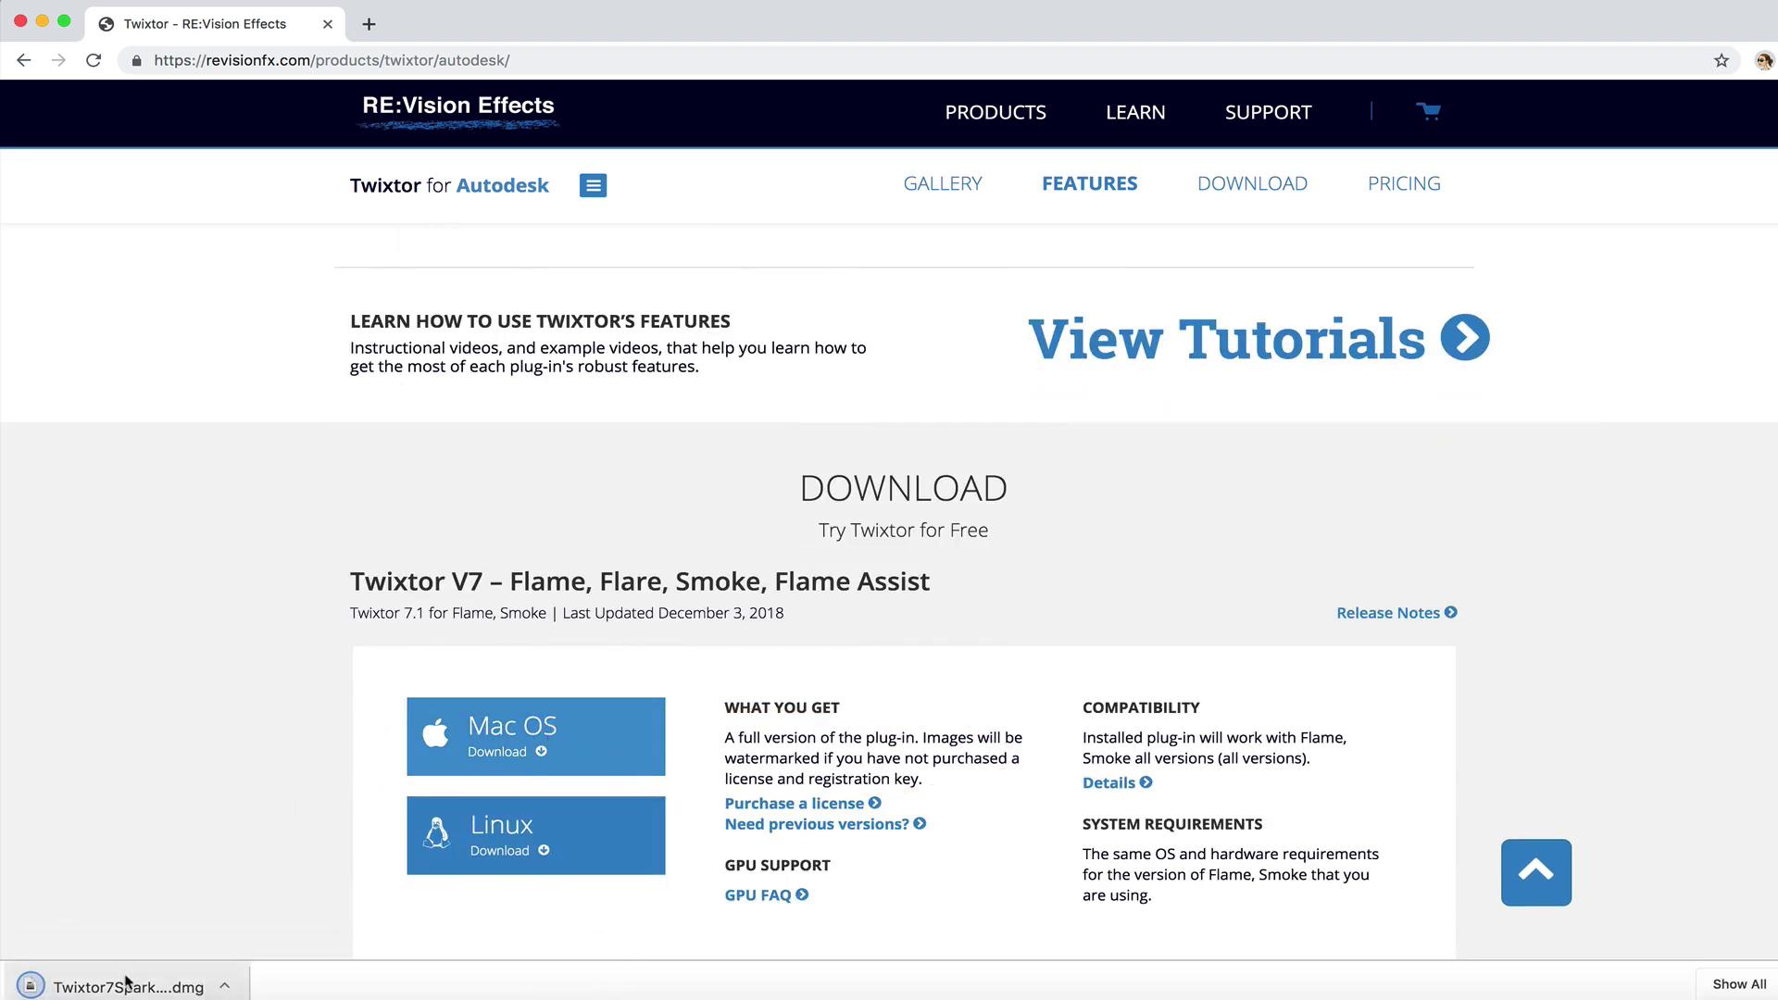
Step: Launch Twixtor7Sparks-7.1.0-osx-installer from the disk image and advance through its setup
click(162, 985)
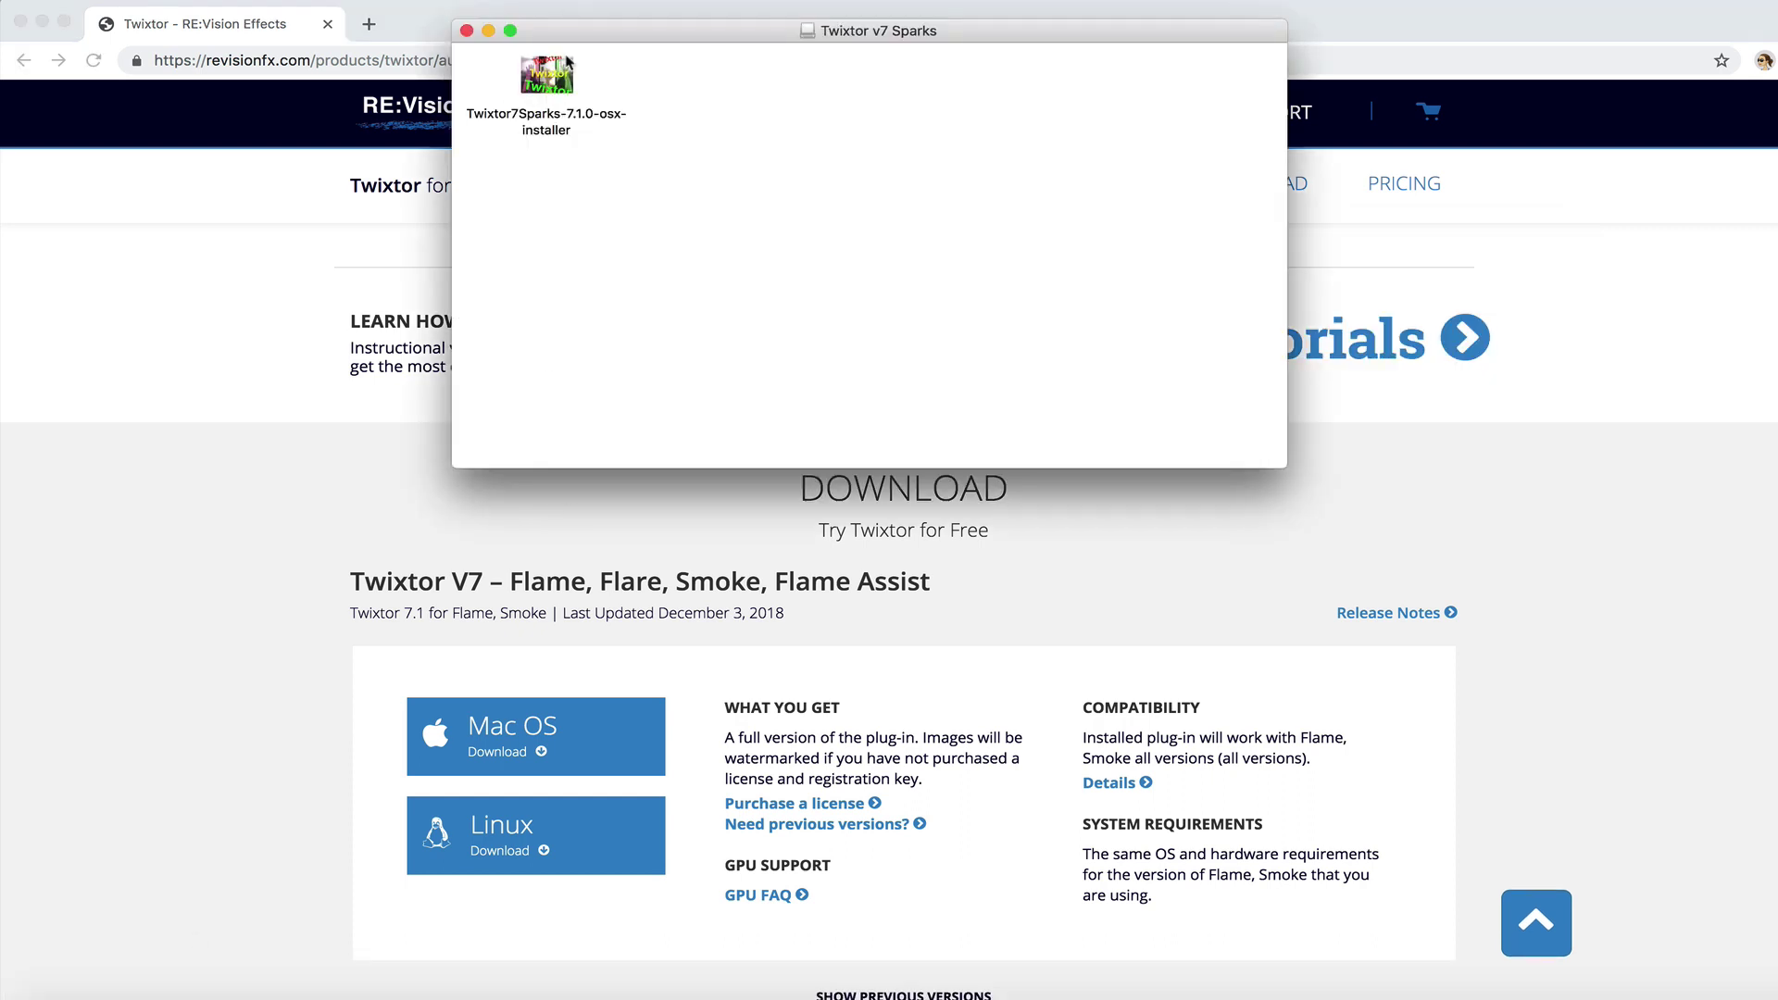
click(554, 72)
double_click(554, 73)
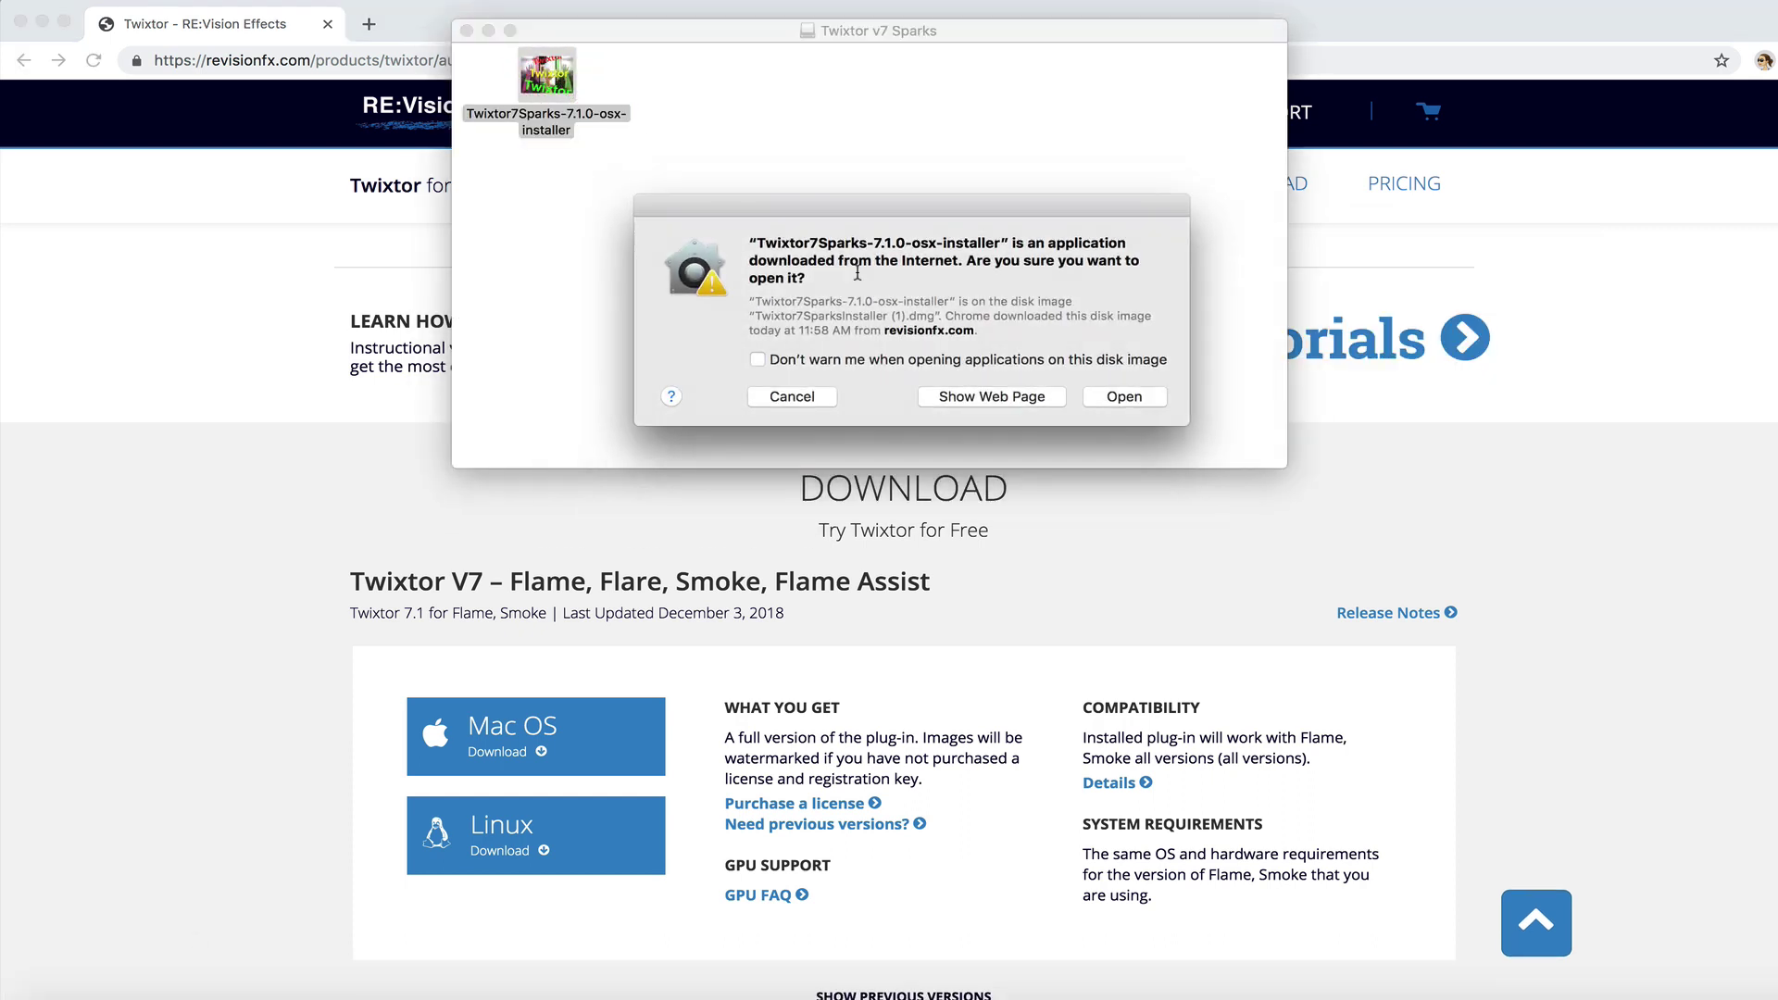
click(1125, 396)
click(1120, 401)
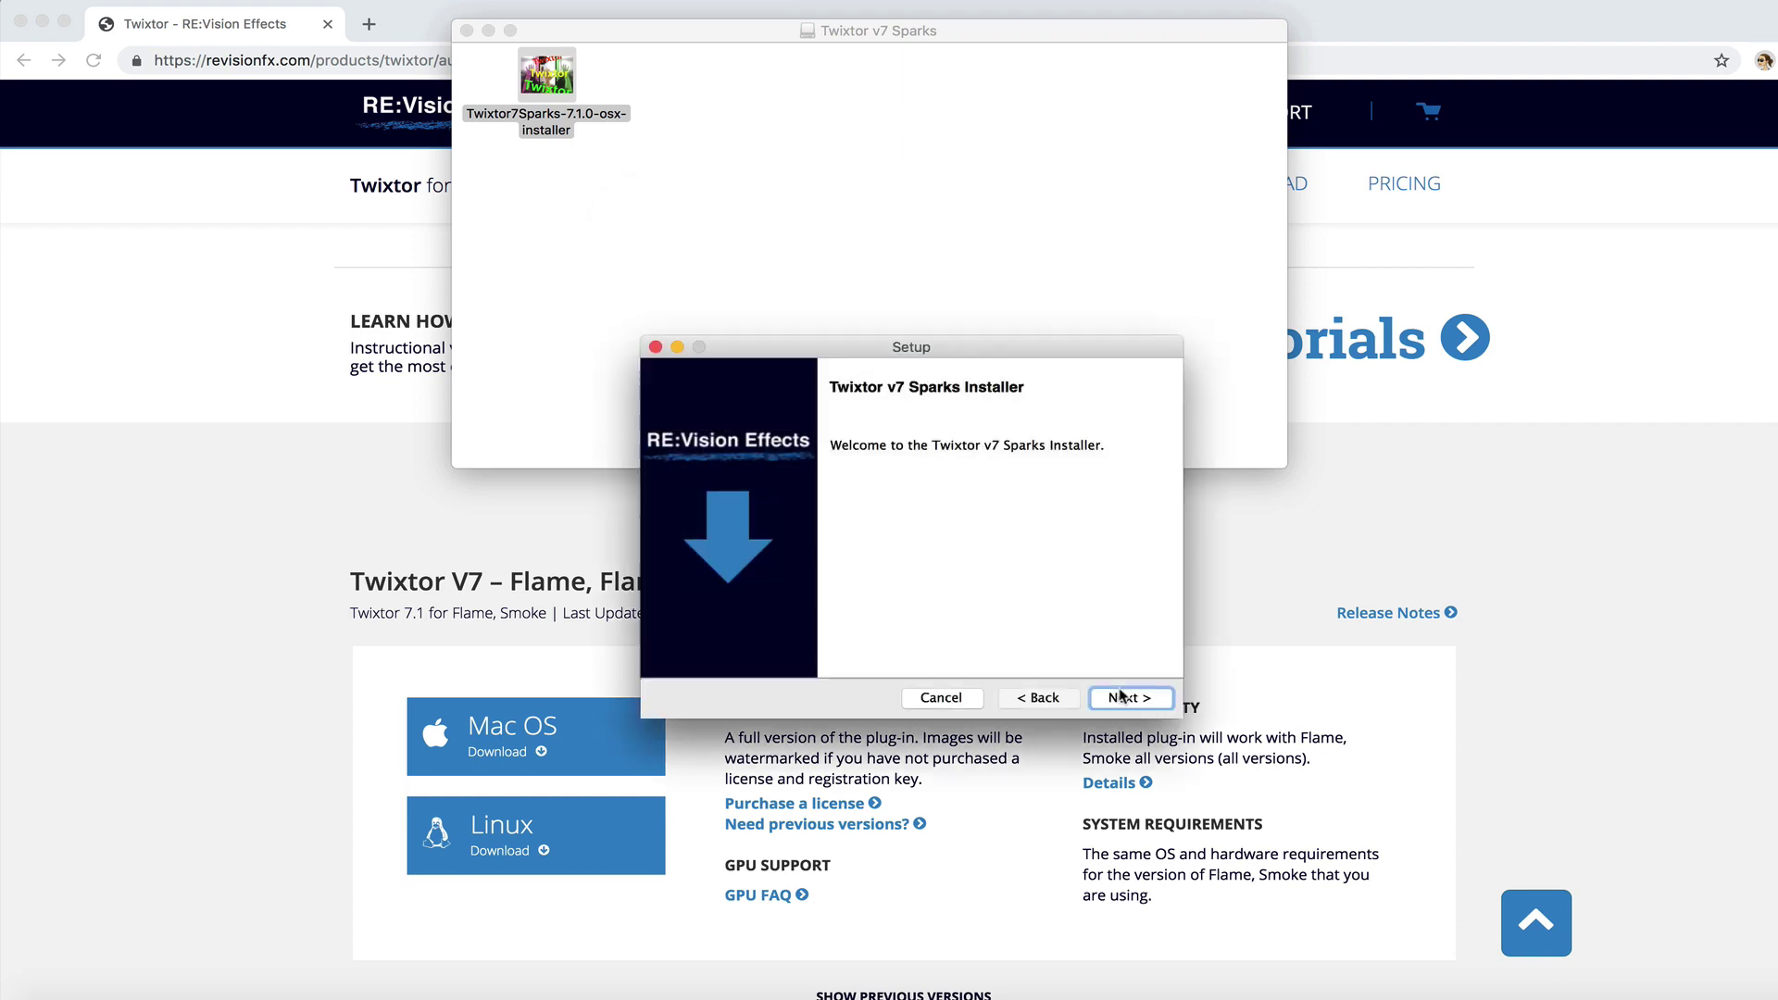
click(1132, 696)
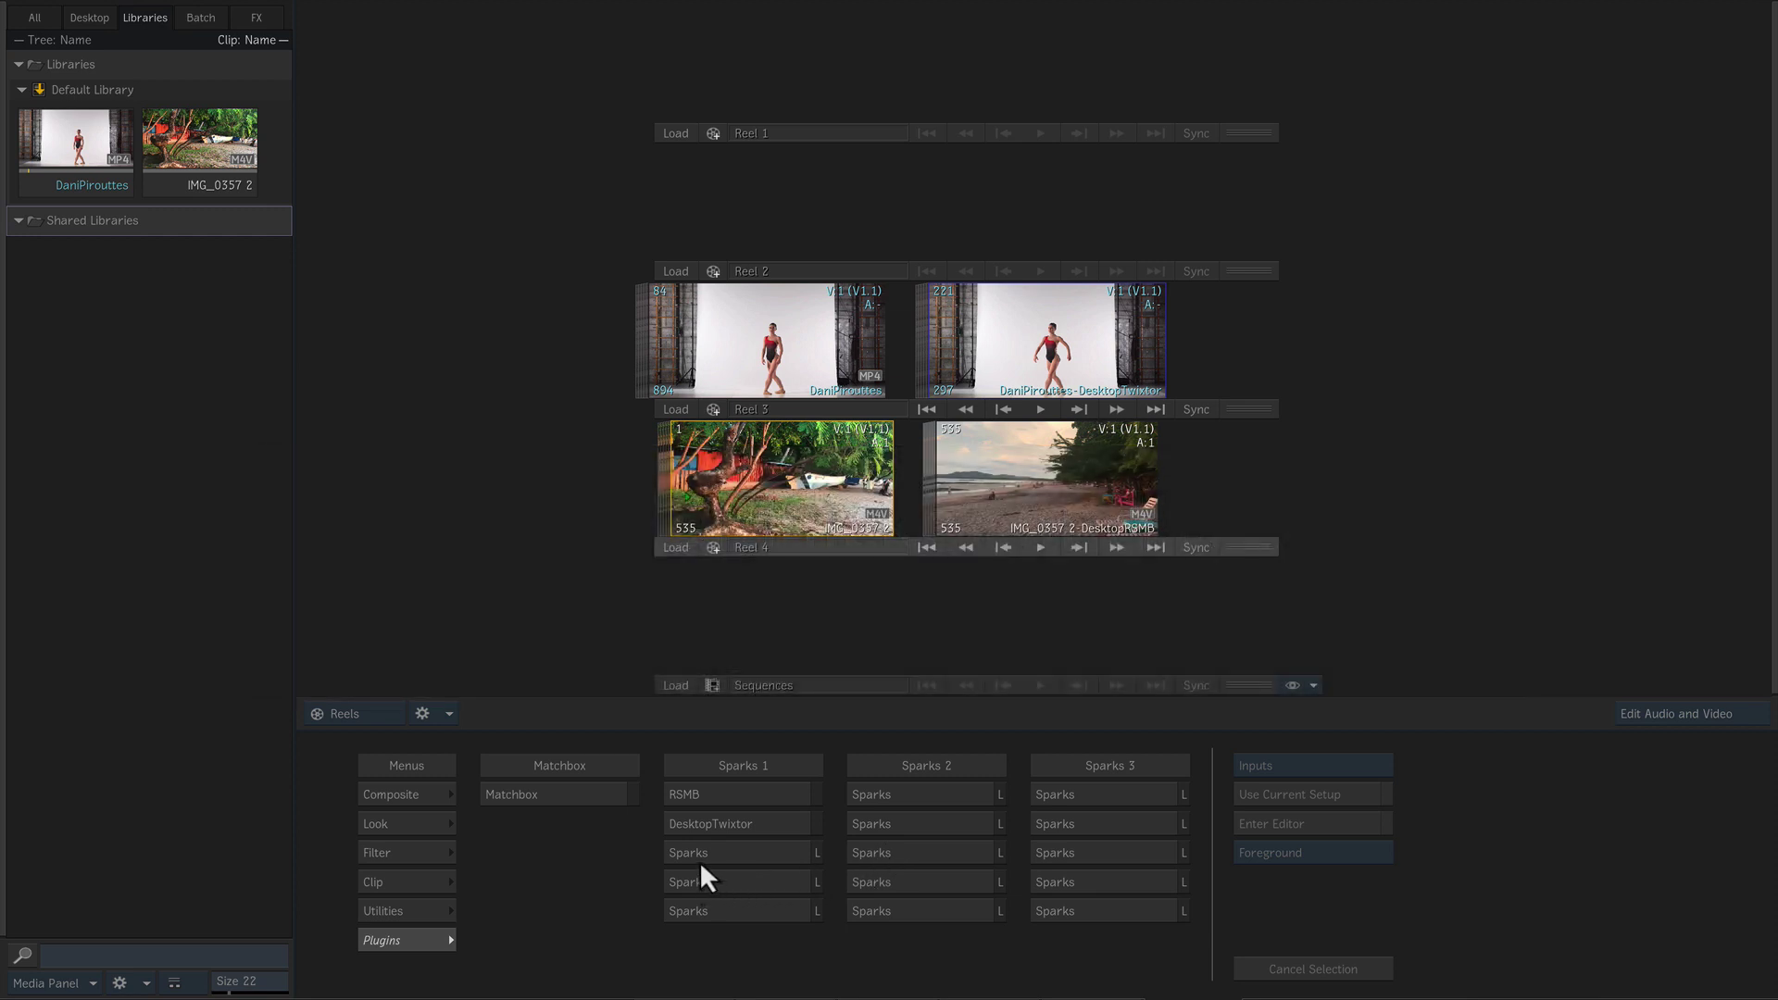
Step: Browse the Load Sparks list without loading anything, then make DesktopTwixtor the active Spark
click(792, 850)
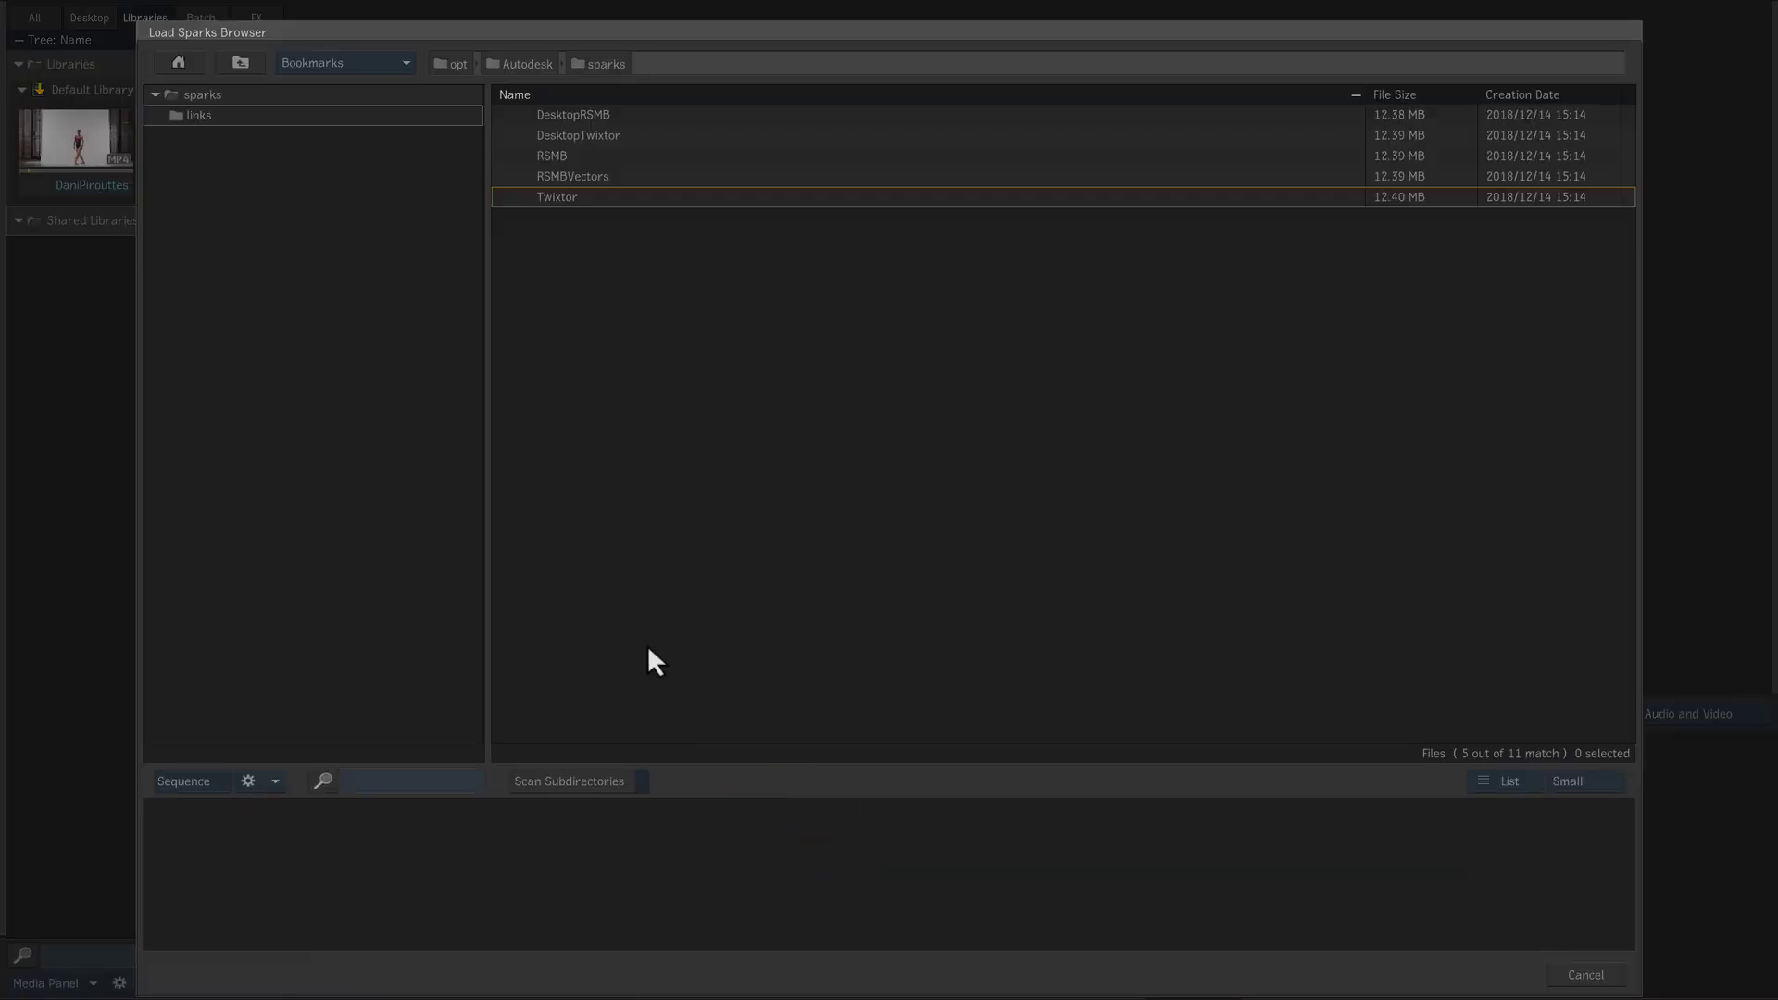
click(1599, 972)
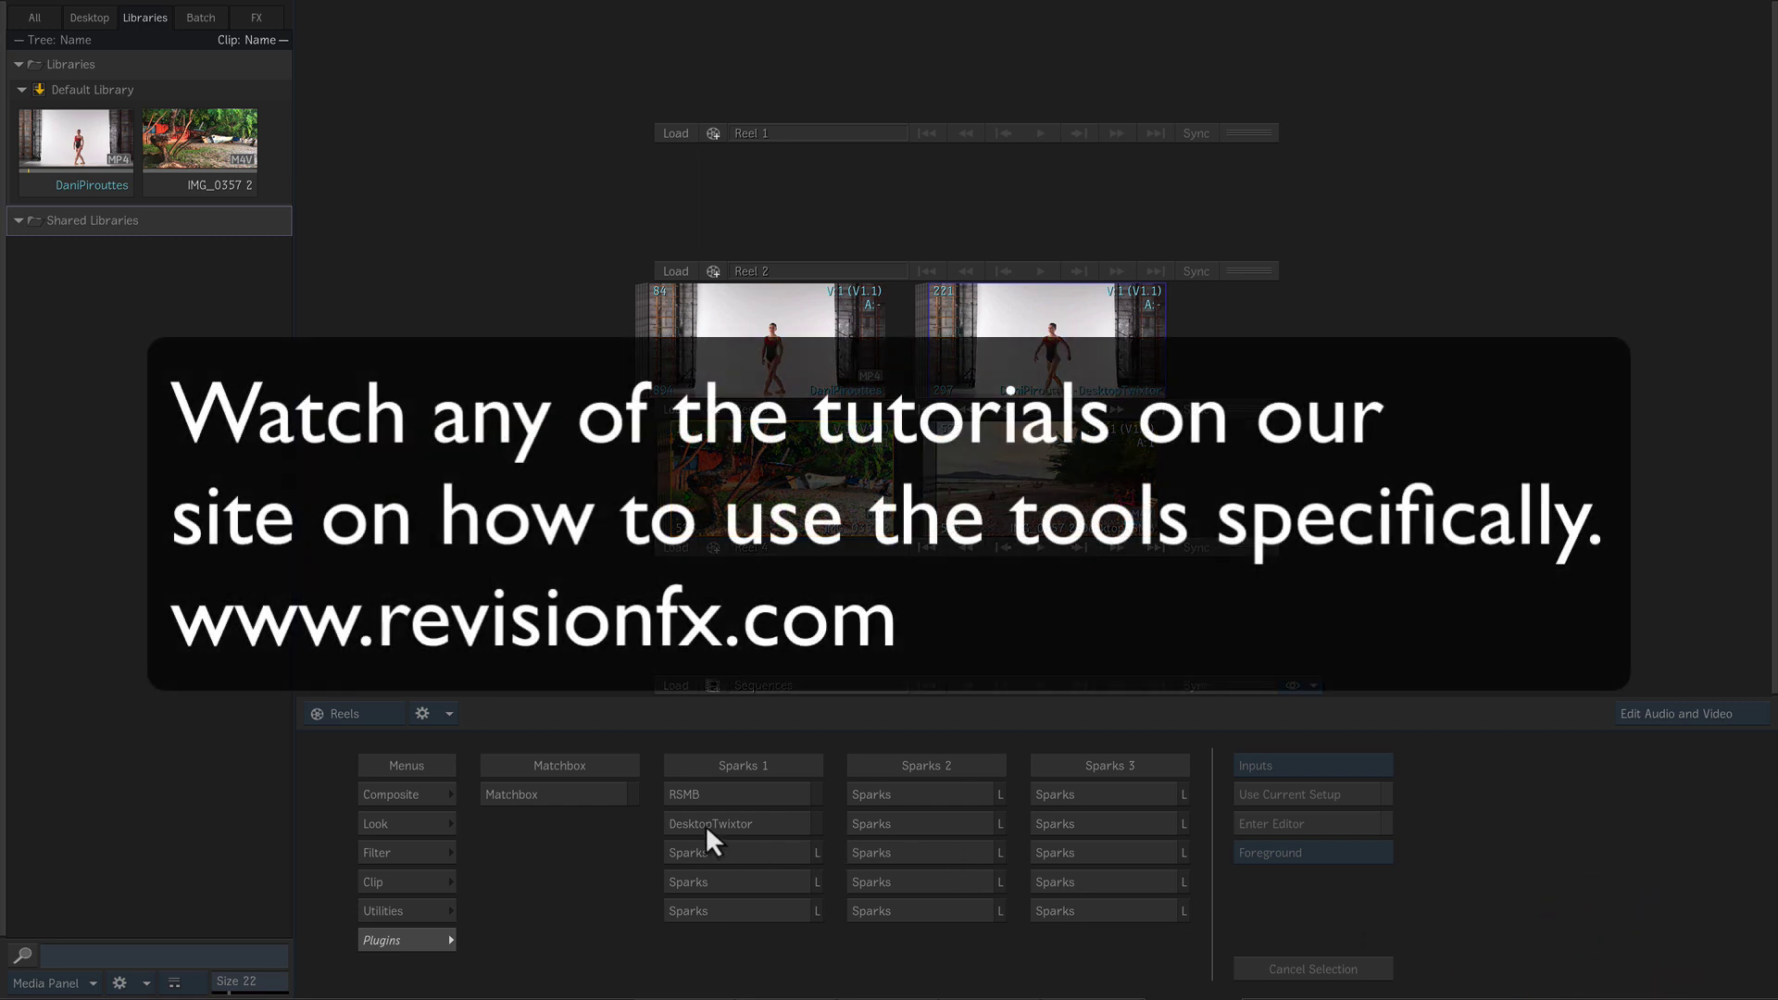
click(735, 820)
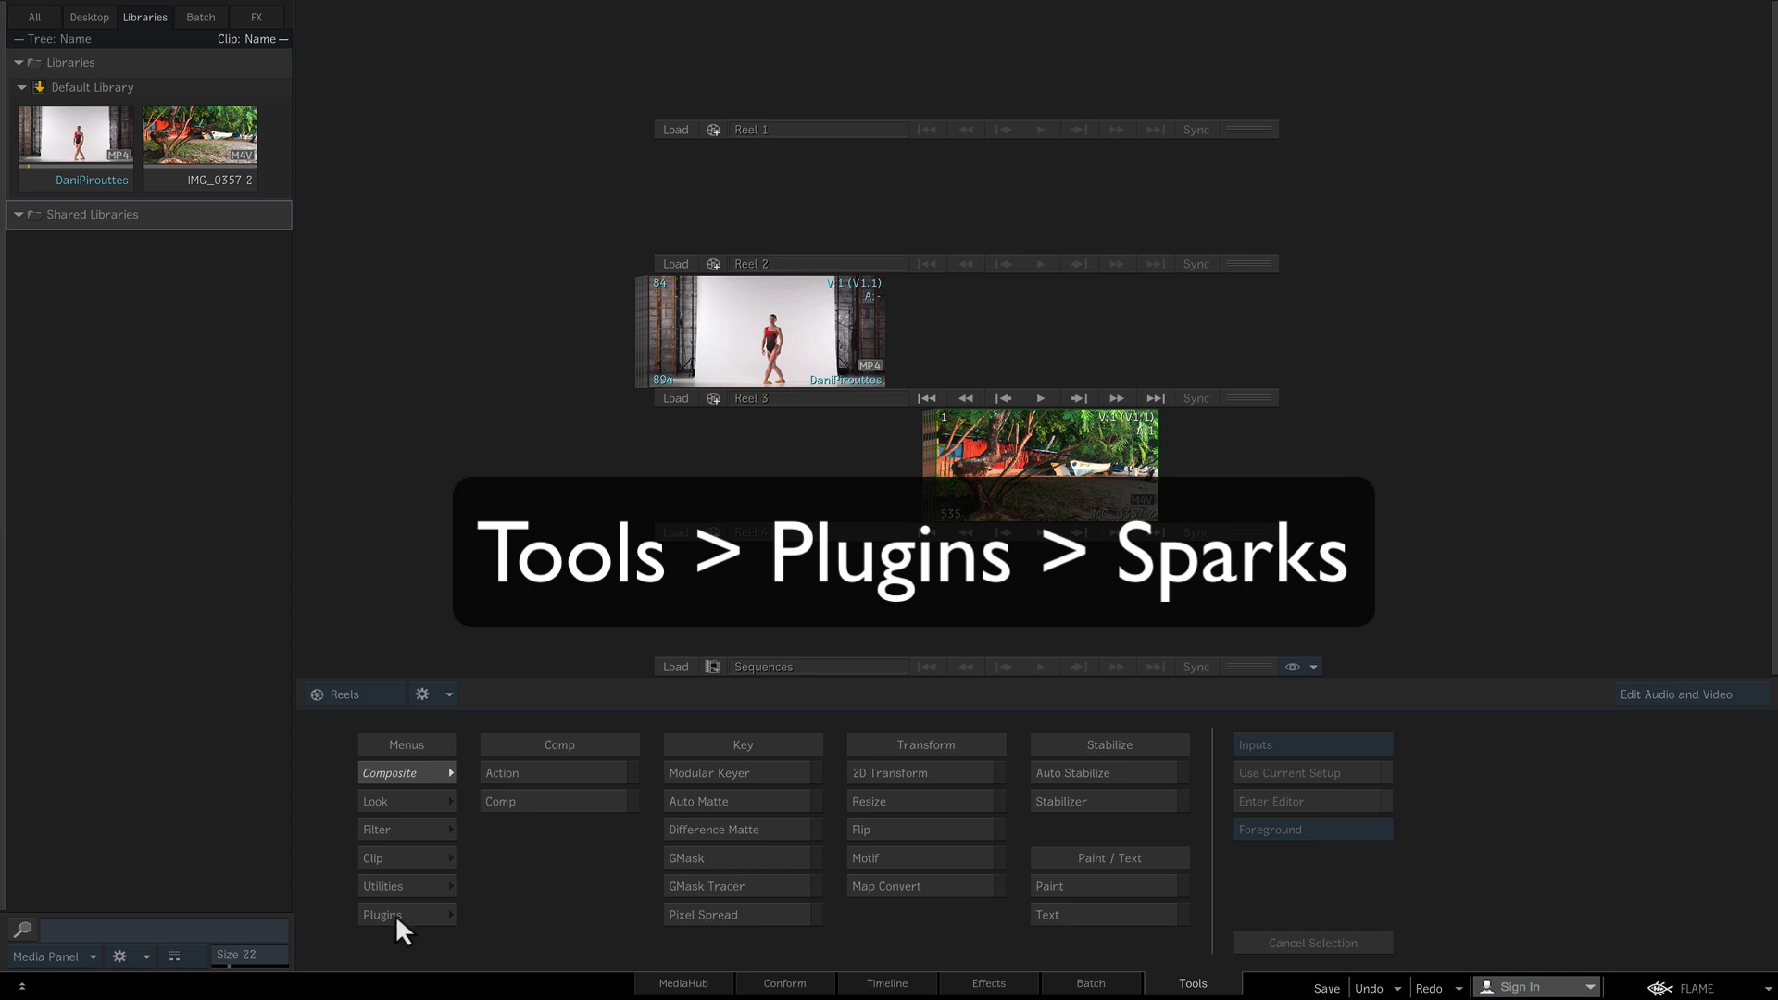
Step: Show the Plugins set and start the RSMB Spark from Sparks 1 on the front clip
click(396, 915)
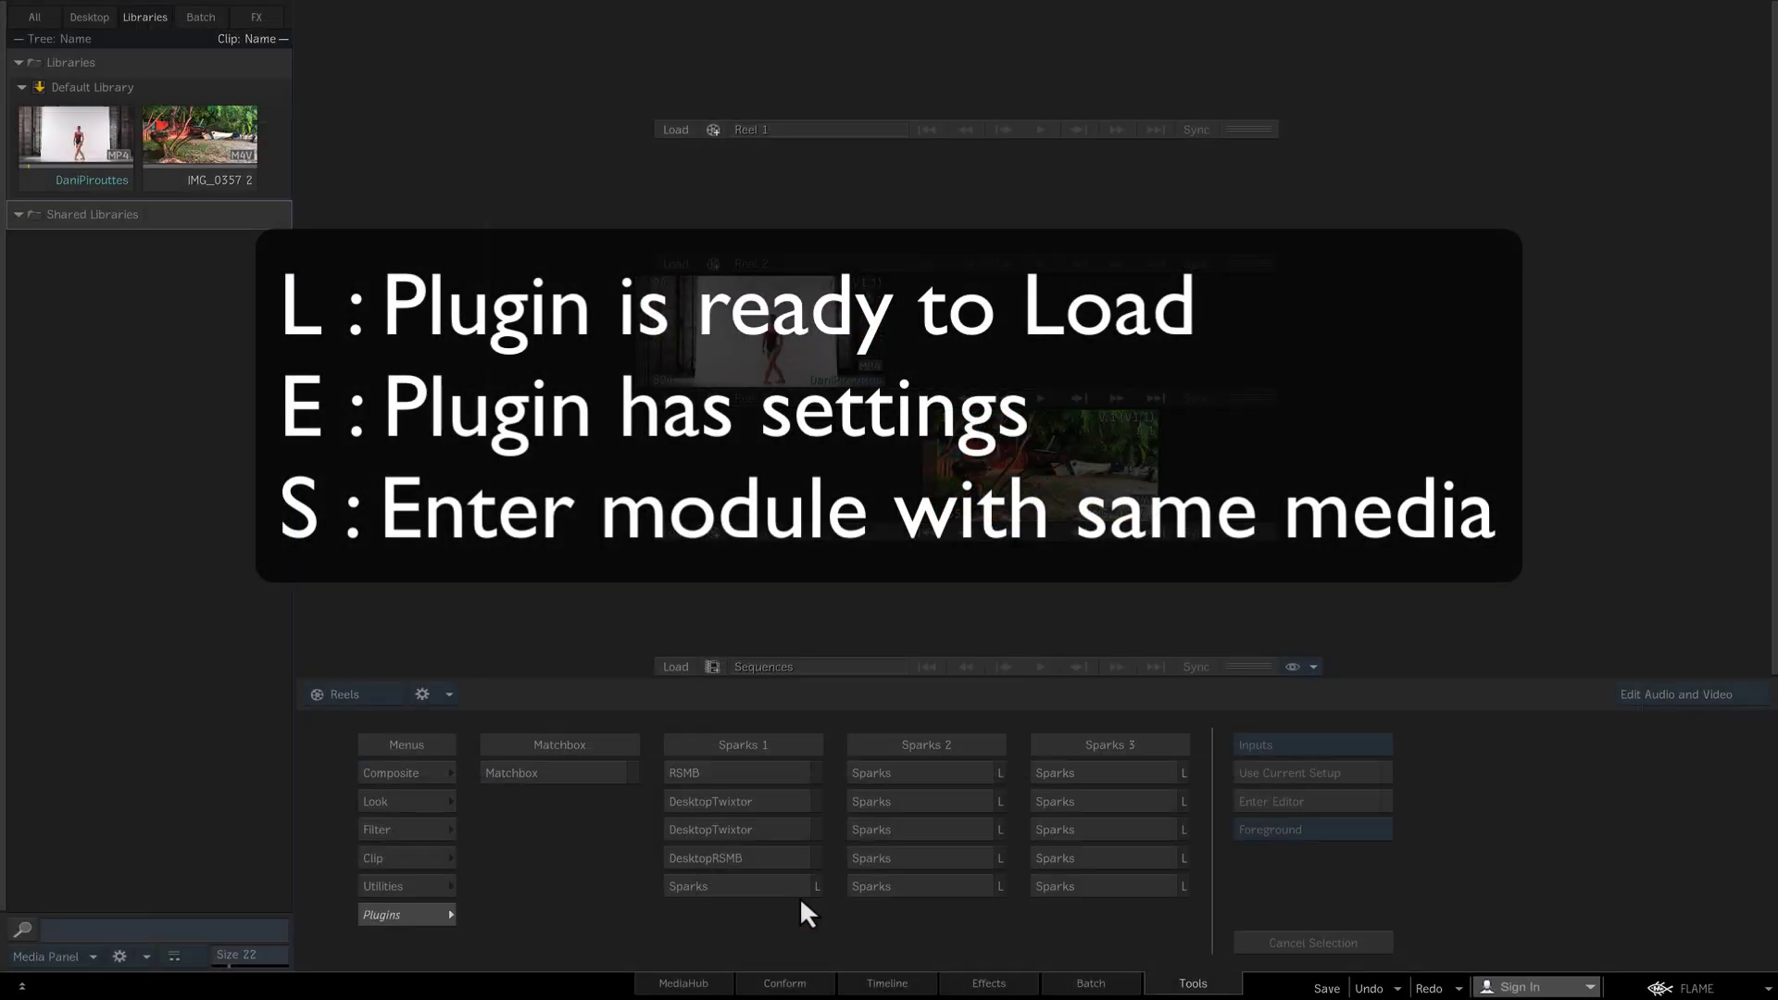
click(778, 774)
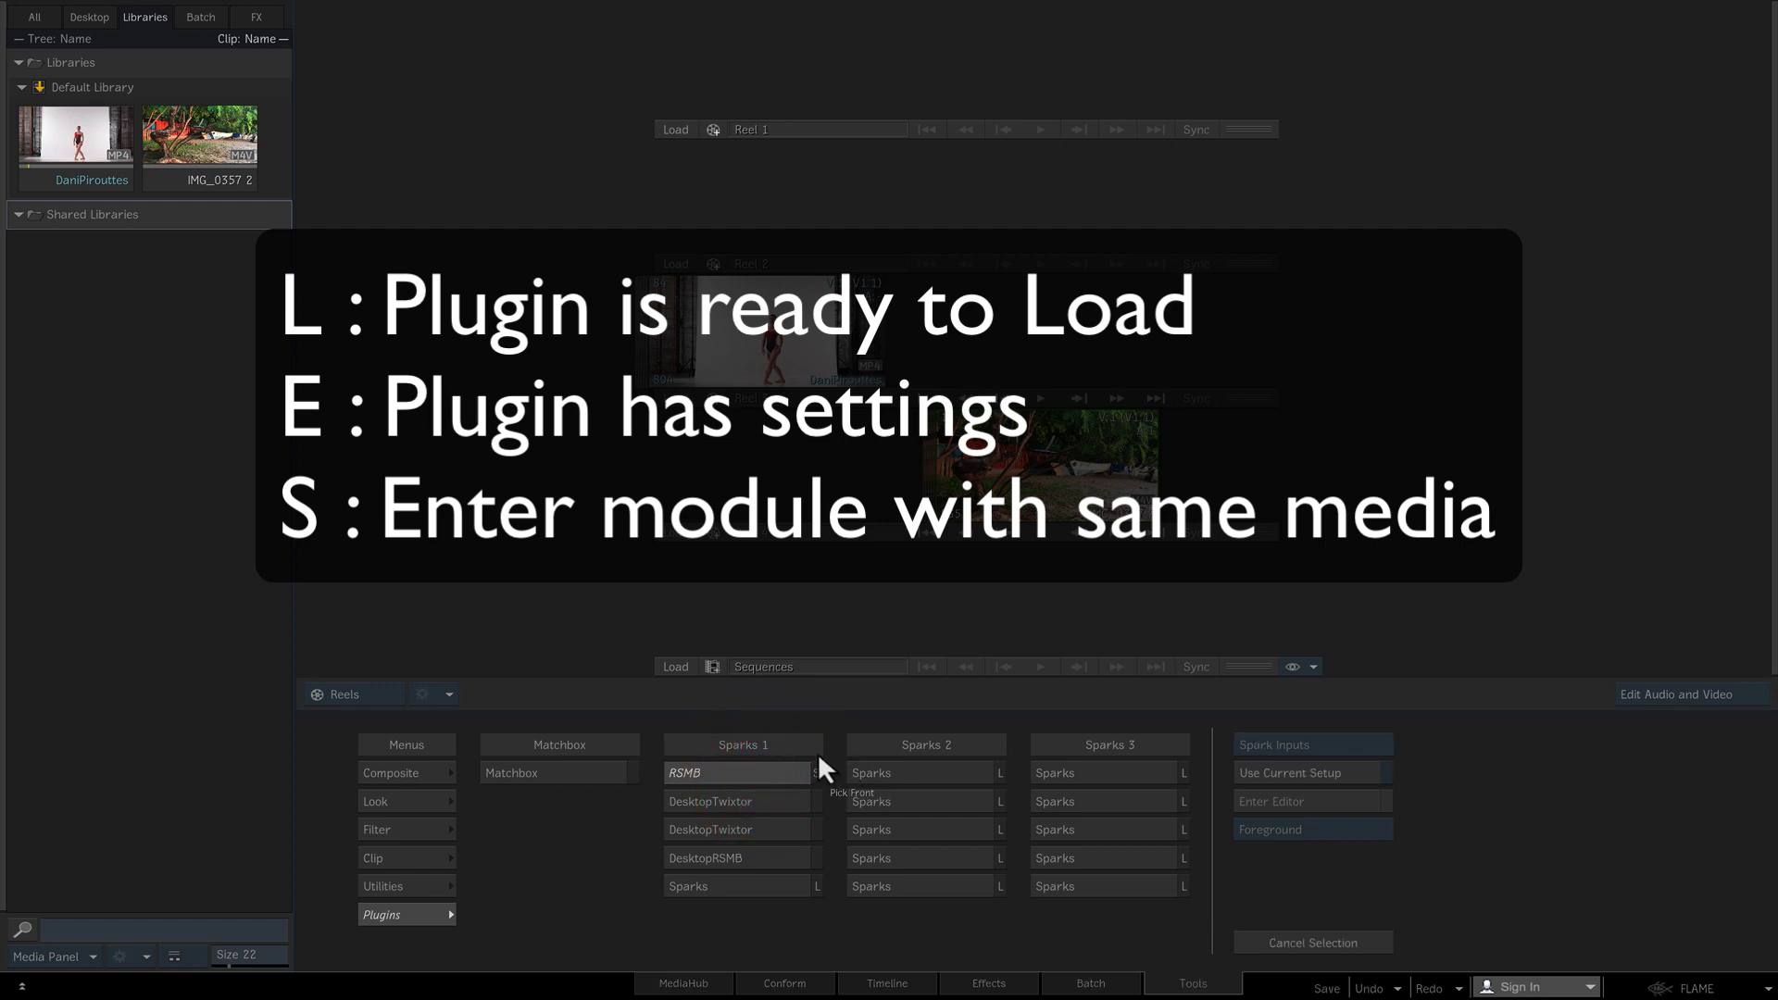
click(783, 770)
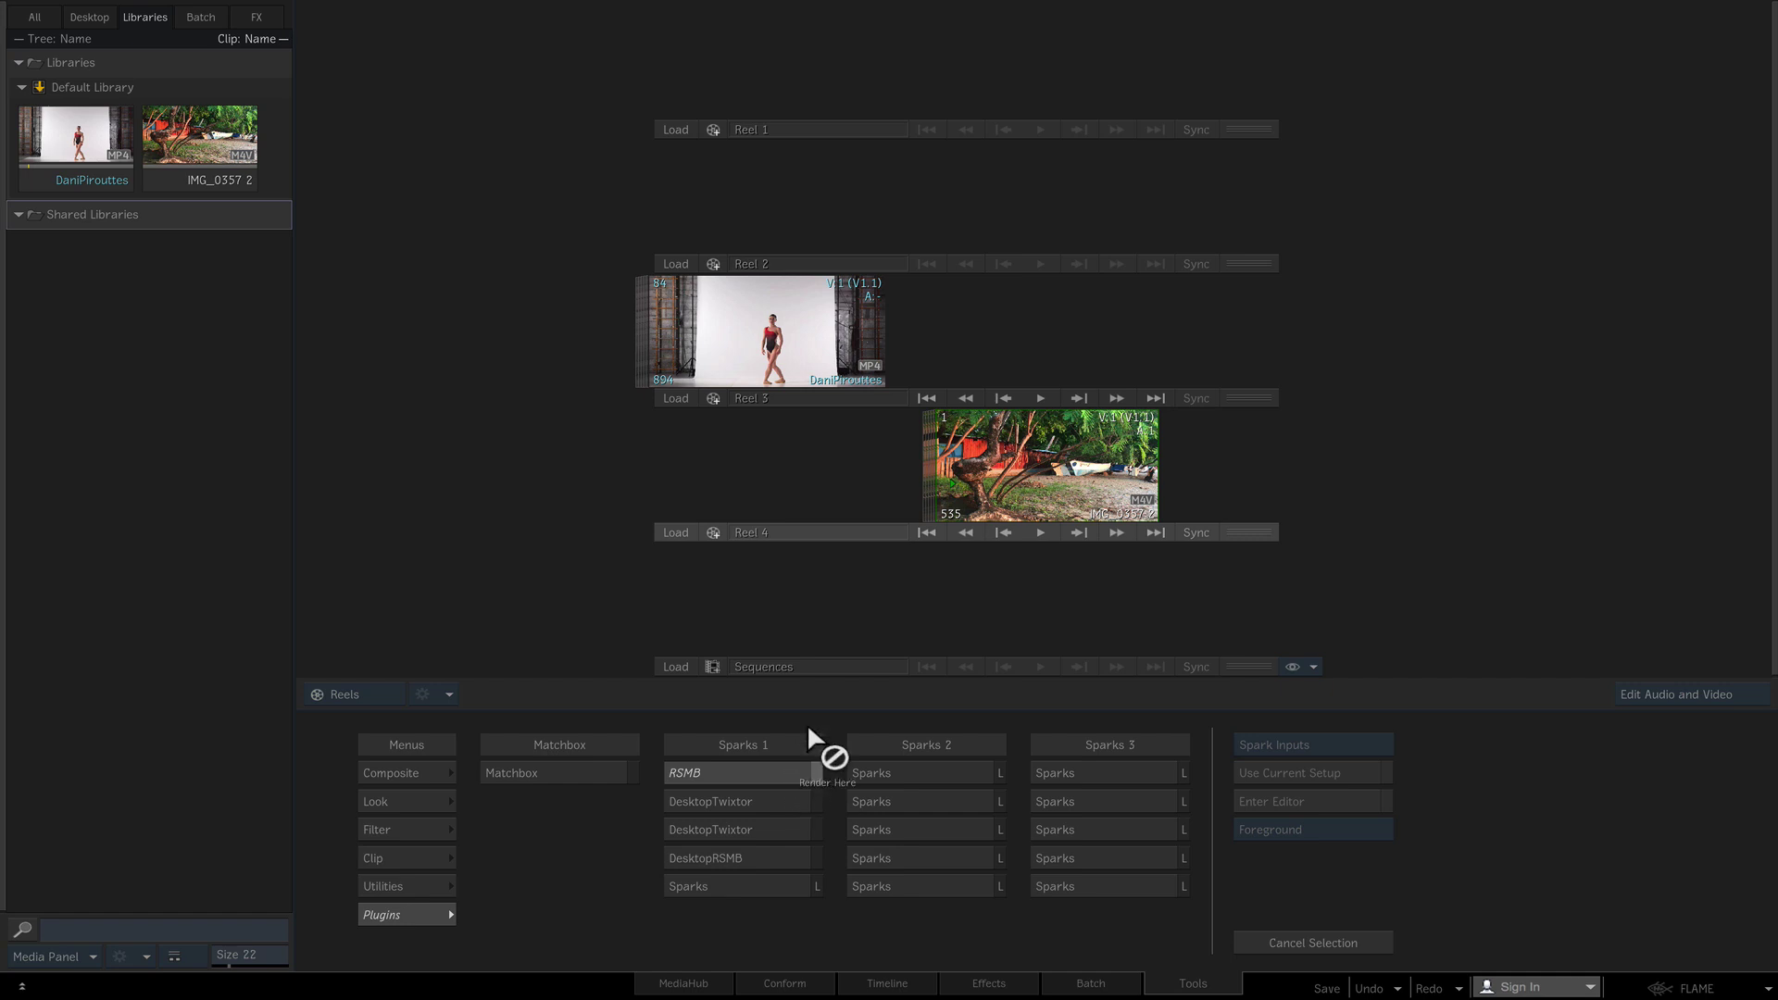
Step: Render RSMB onto Reel 4, swap the second DesktopTwixtor for RSMB, and activate DesktopRSMB
click(741, 455)
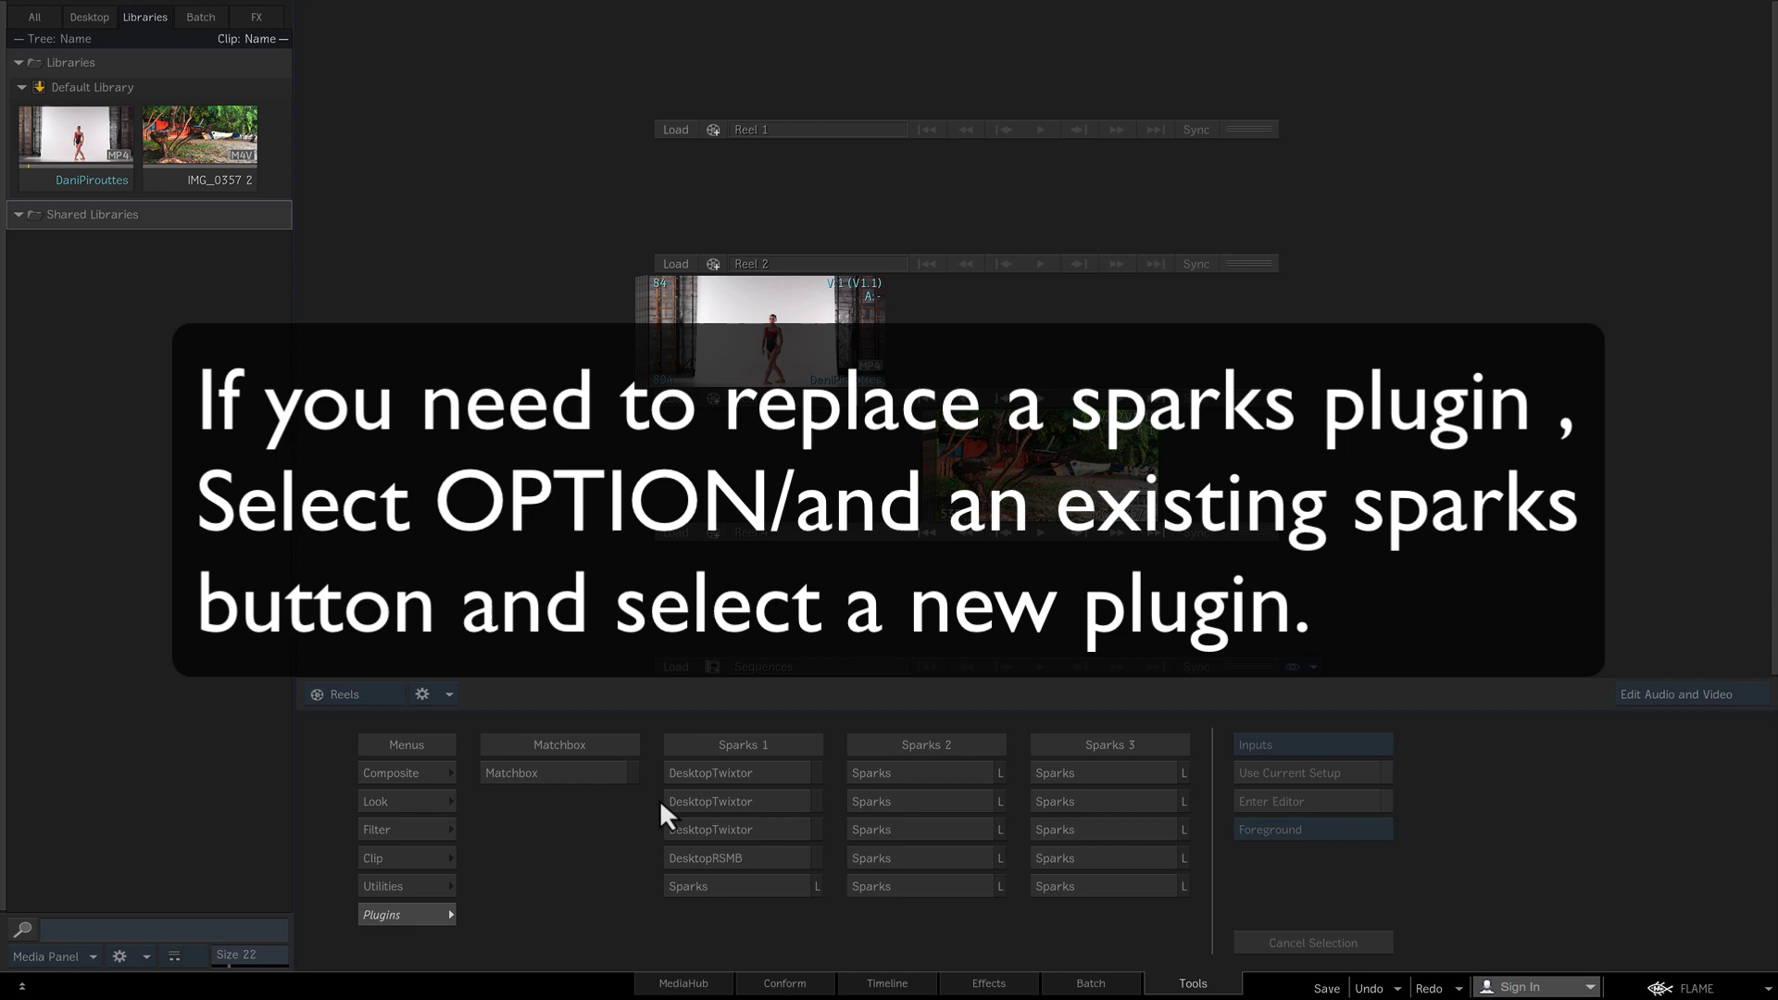
alt+click(746, 801)
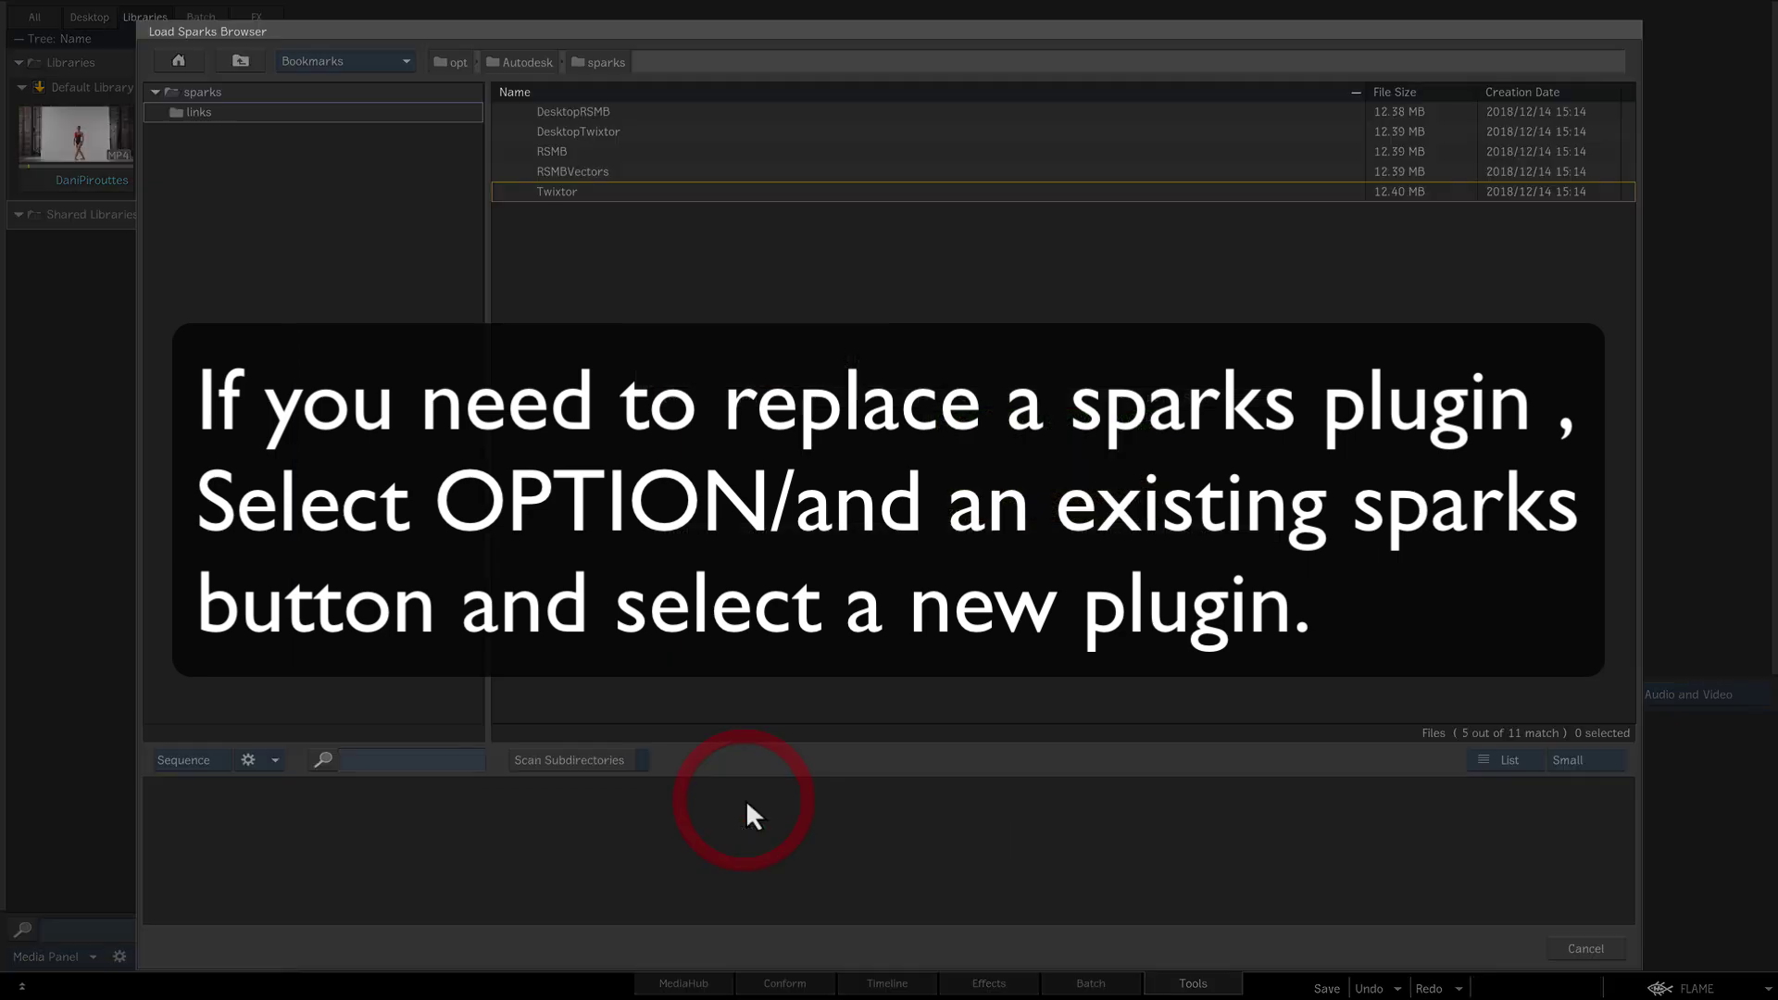
click(606, 150)
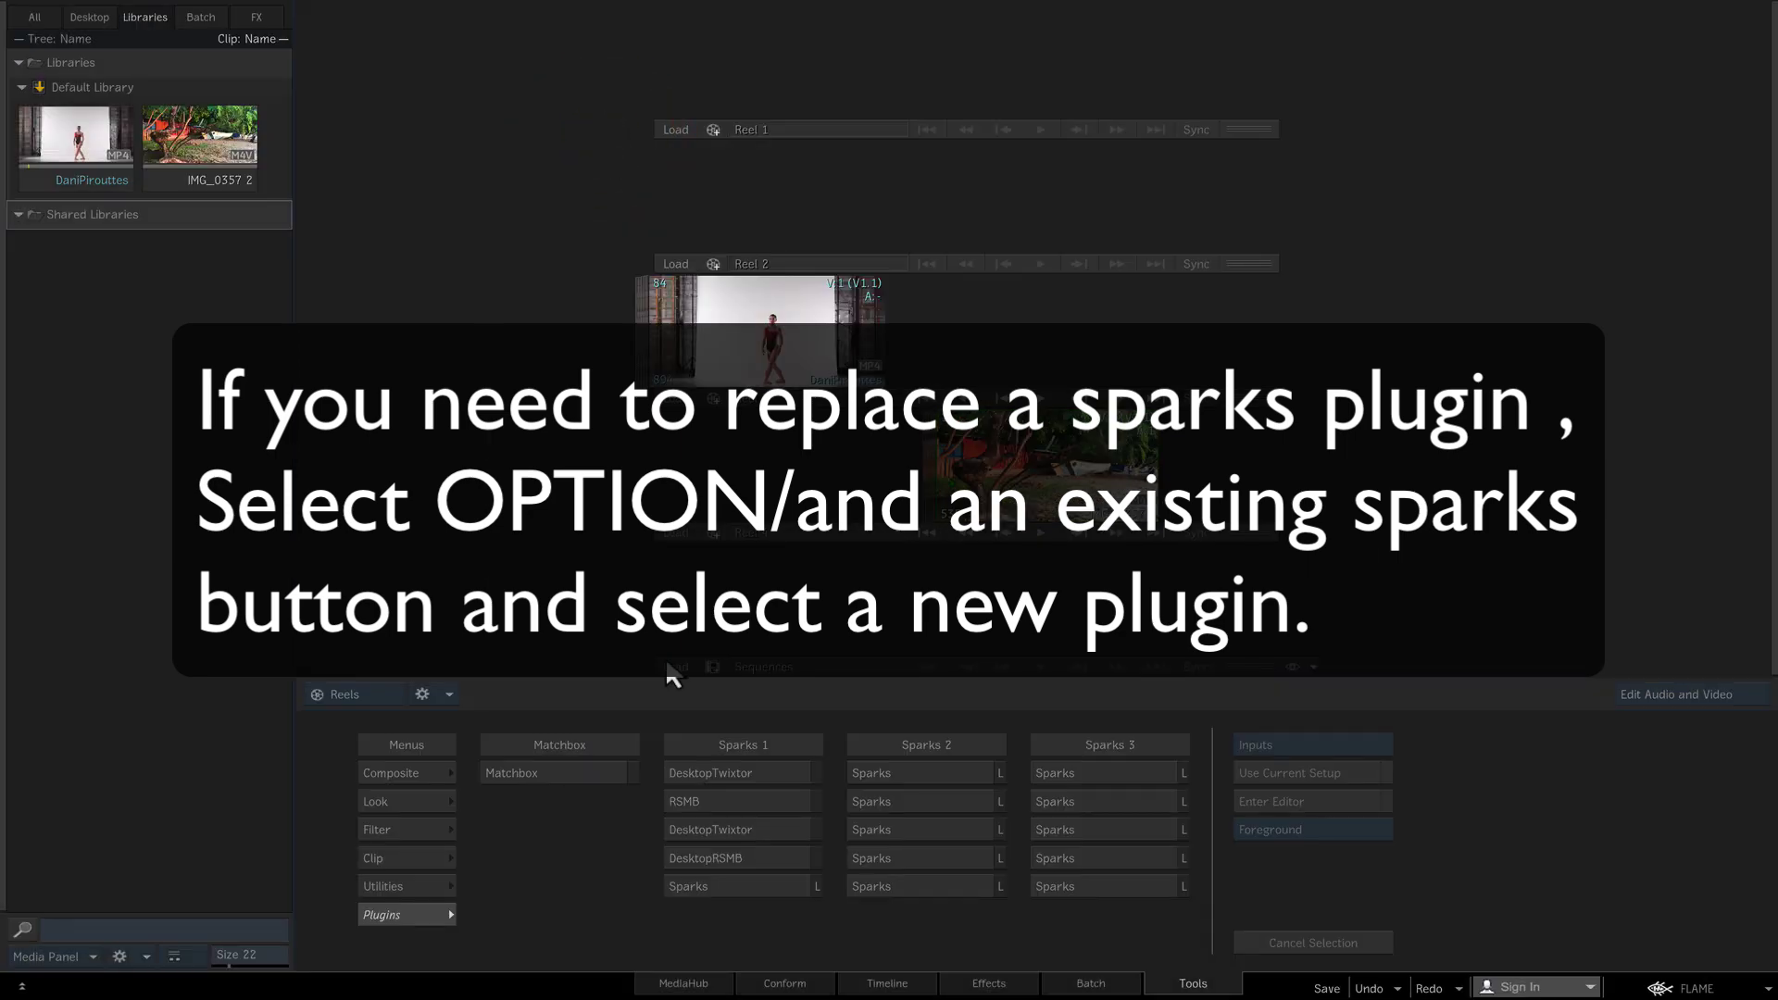
click(762, 854)
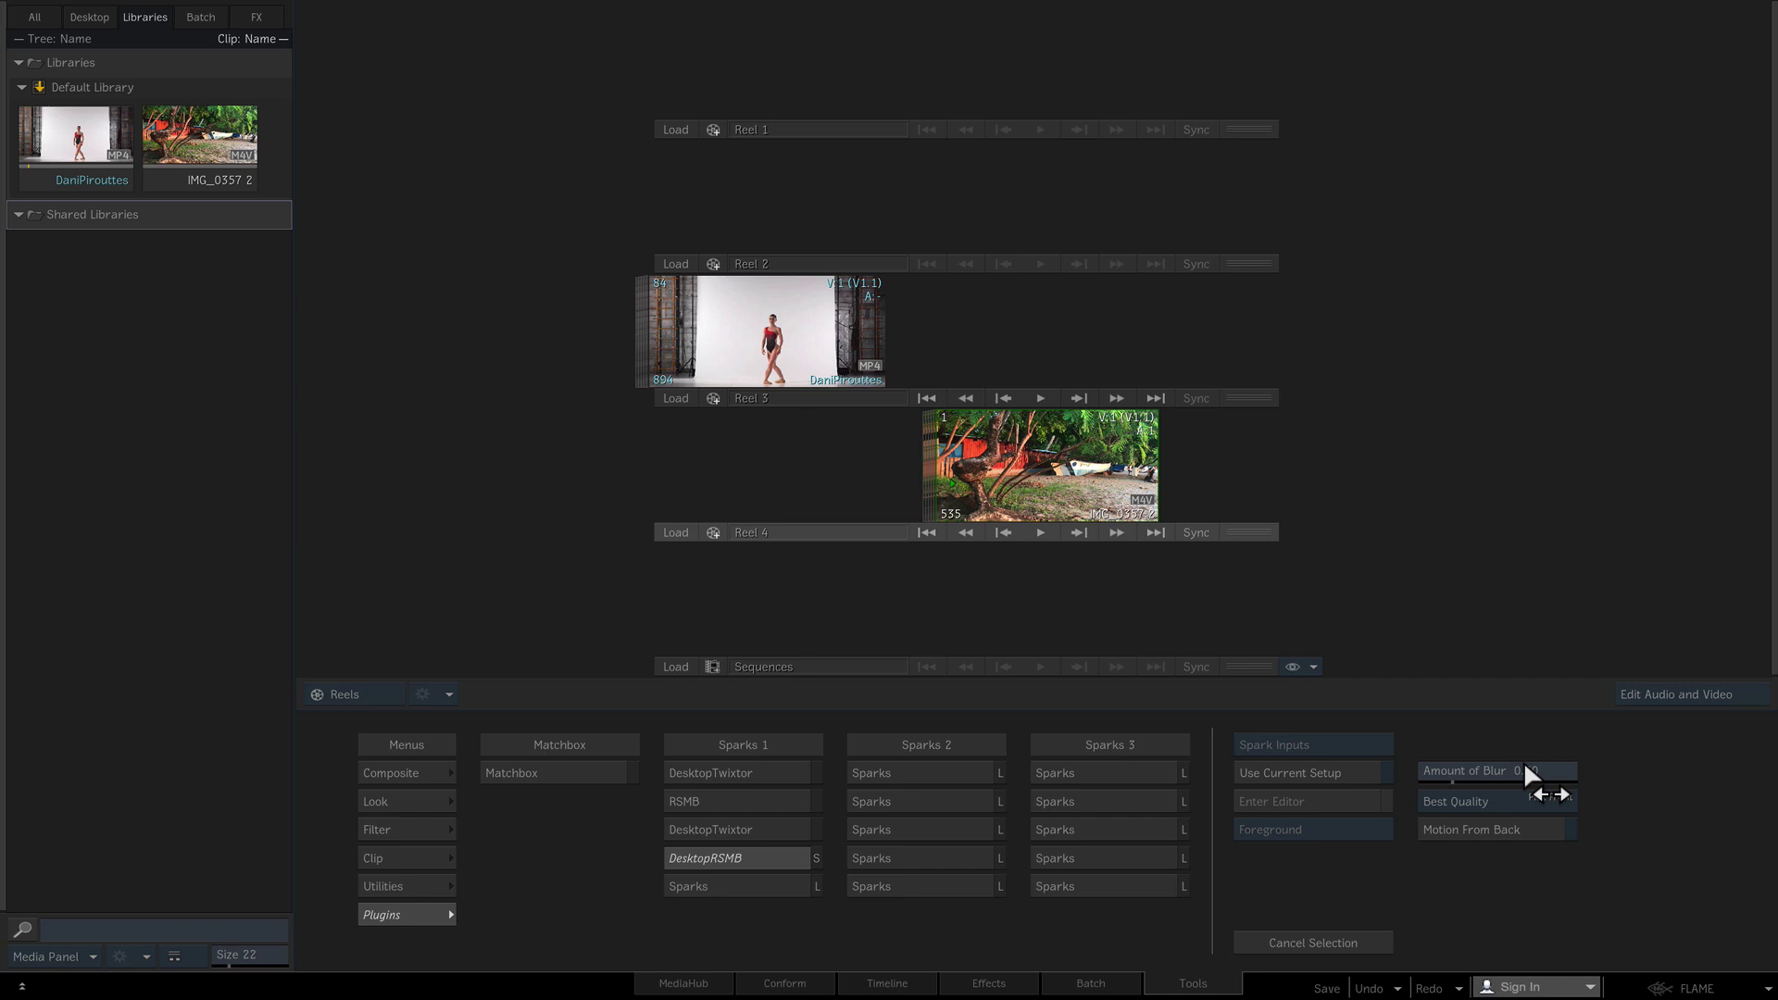
Step: Render the beach clip through DesktopRSMB with Amount of Blur 1.60 into Reel 4, then select RSMB
drag(1524, 766, 1661, 784)
click(1661, 776)
click(981, 450)
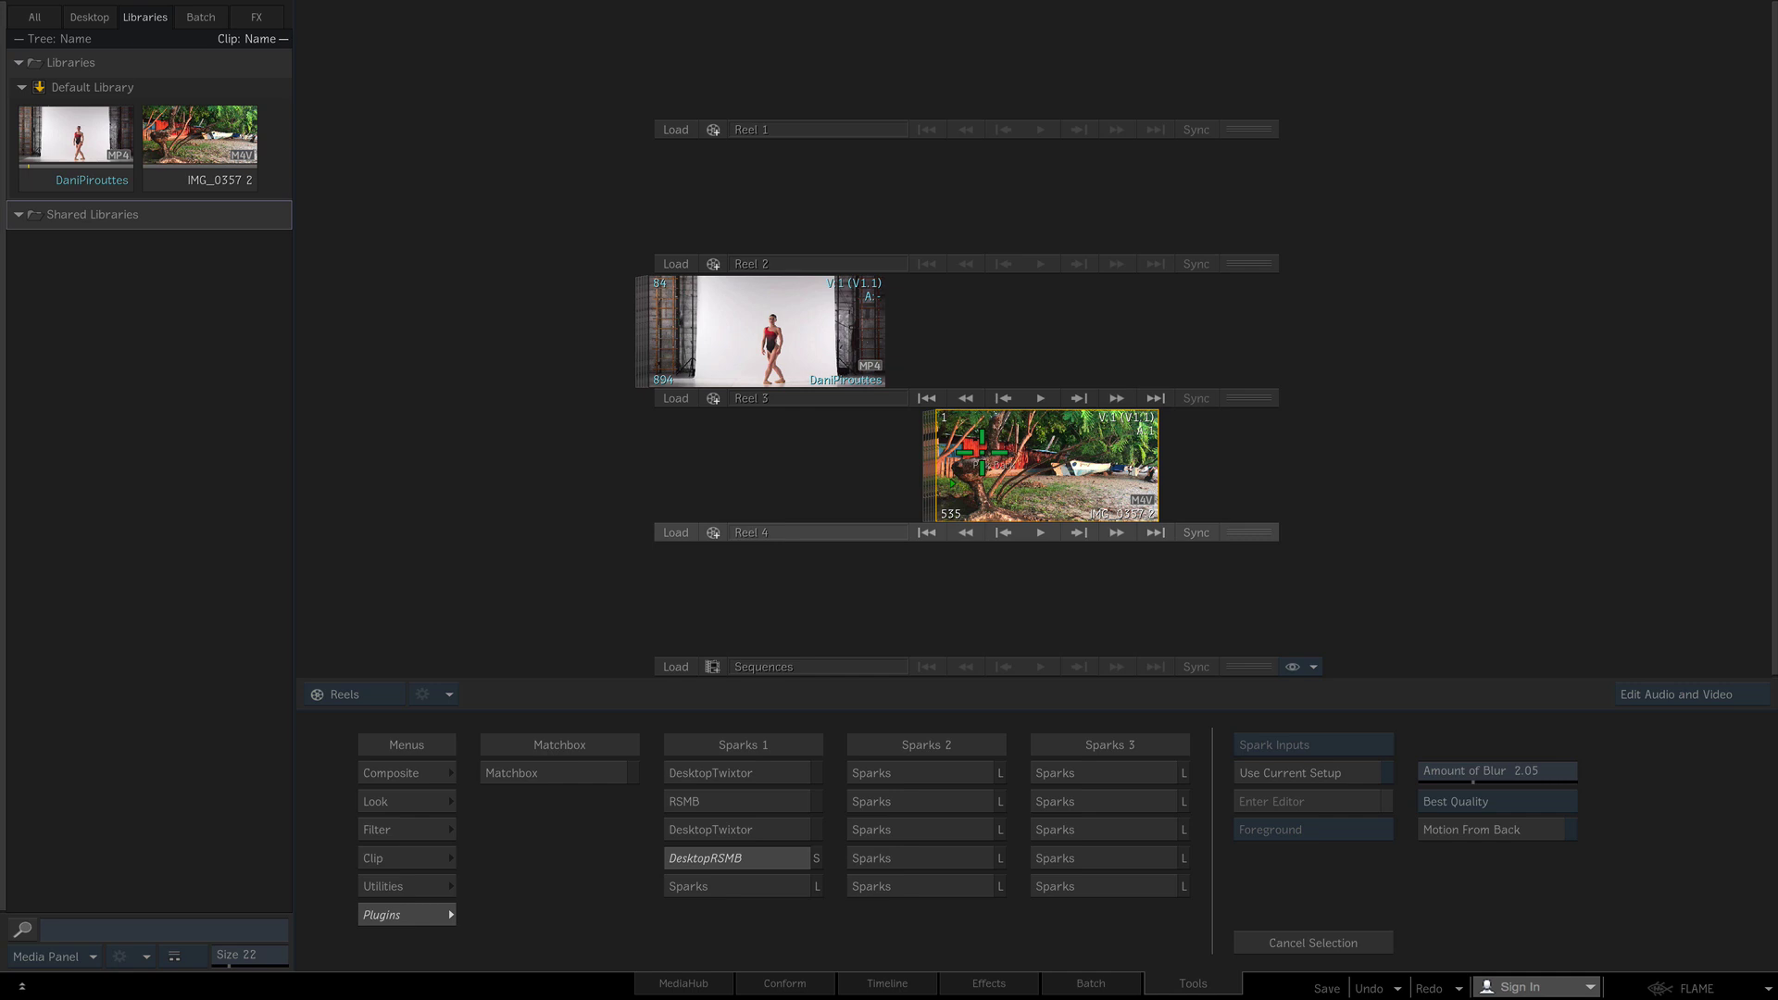
click(995, 456)
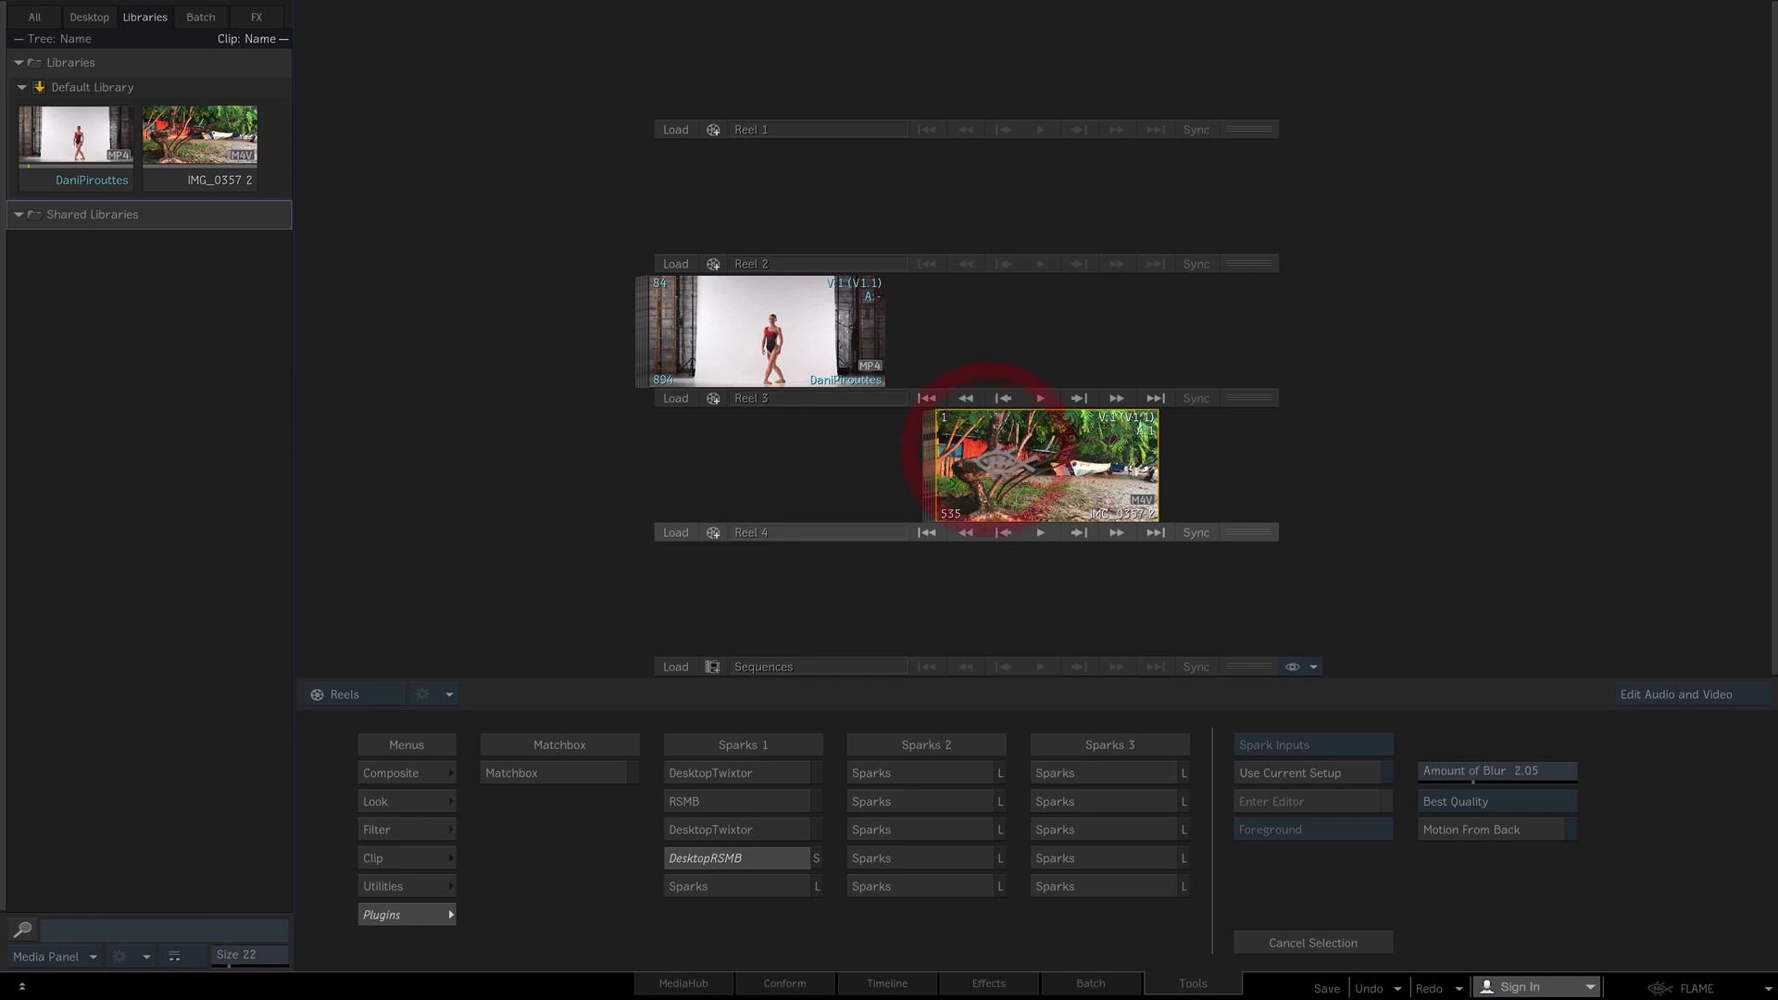
click(815, 468)
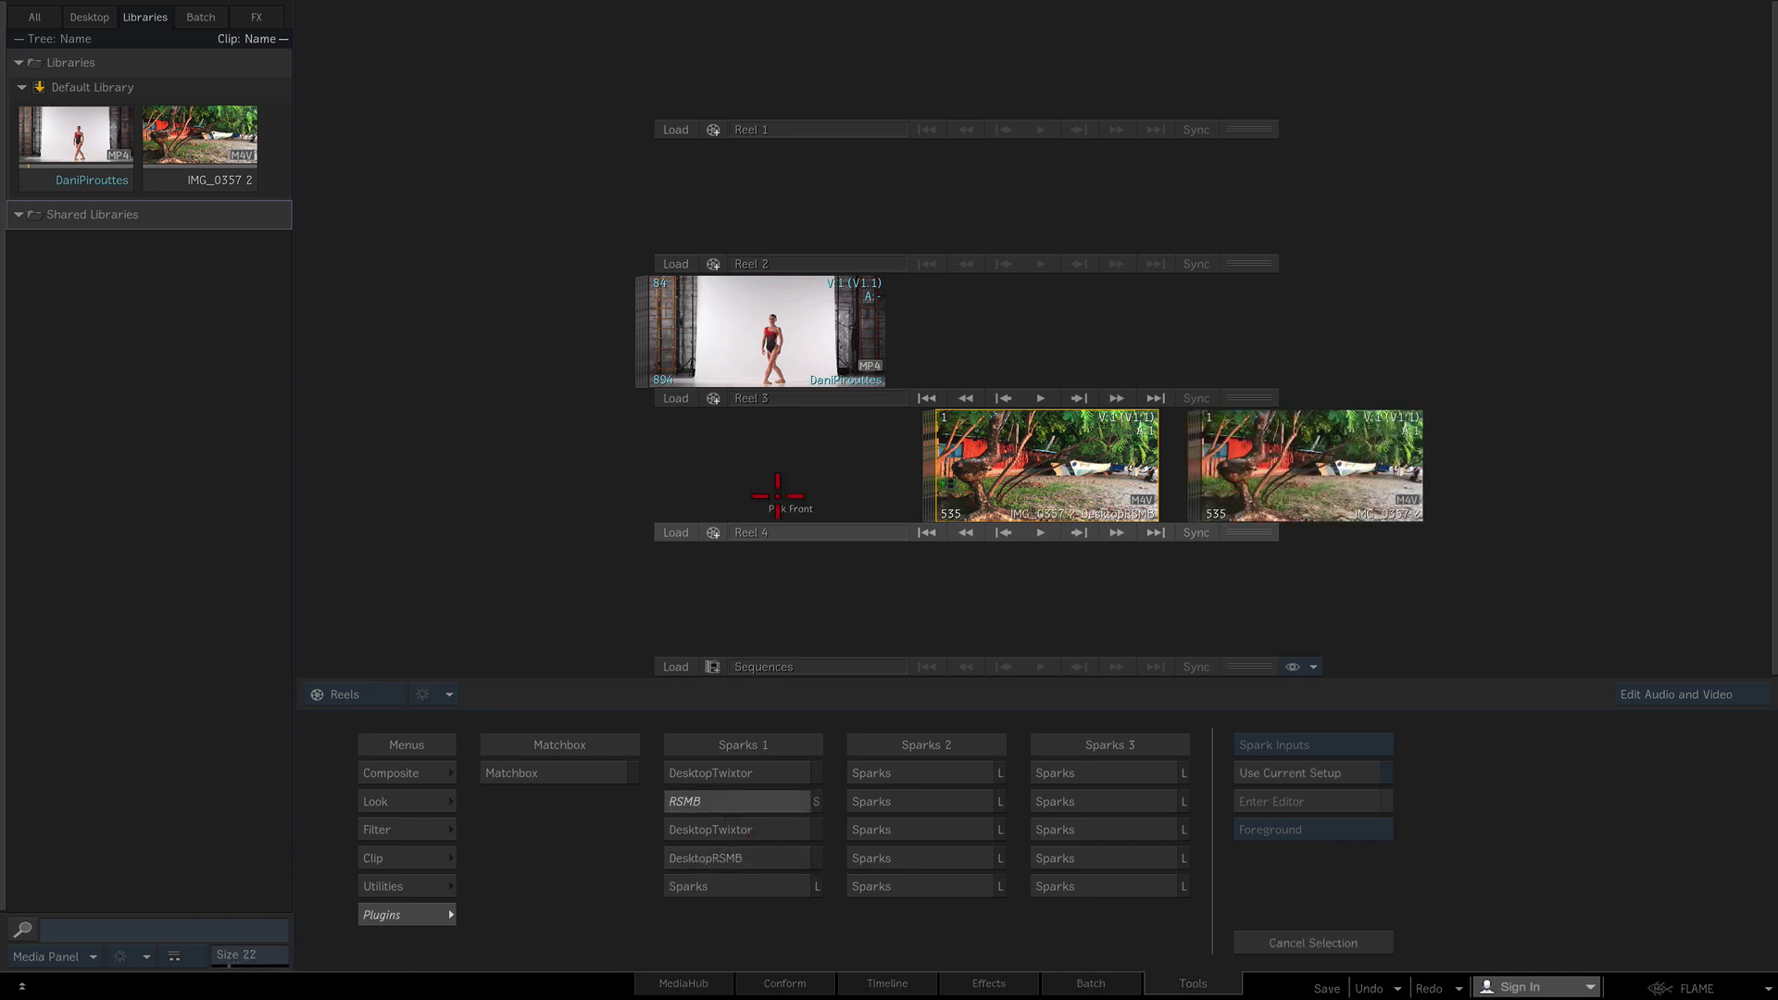
click(768, 802)
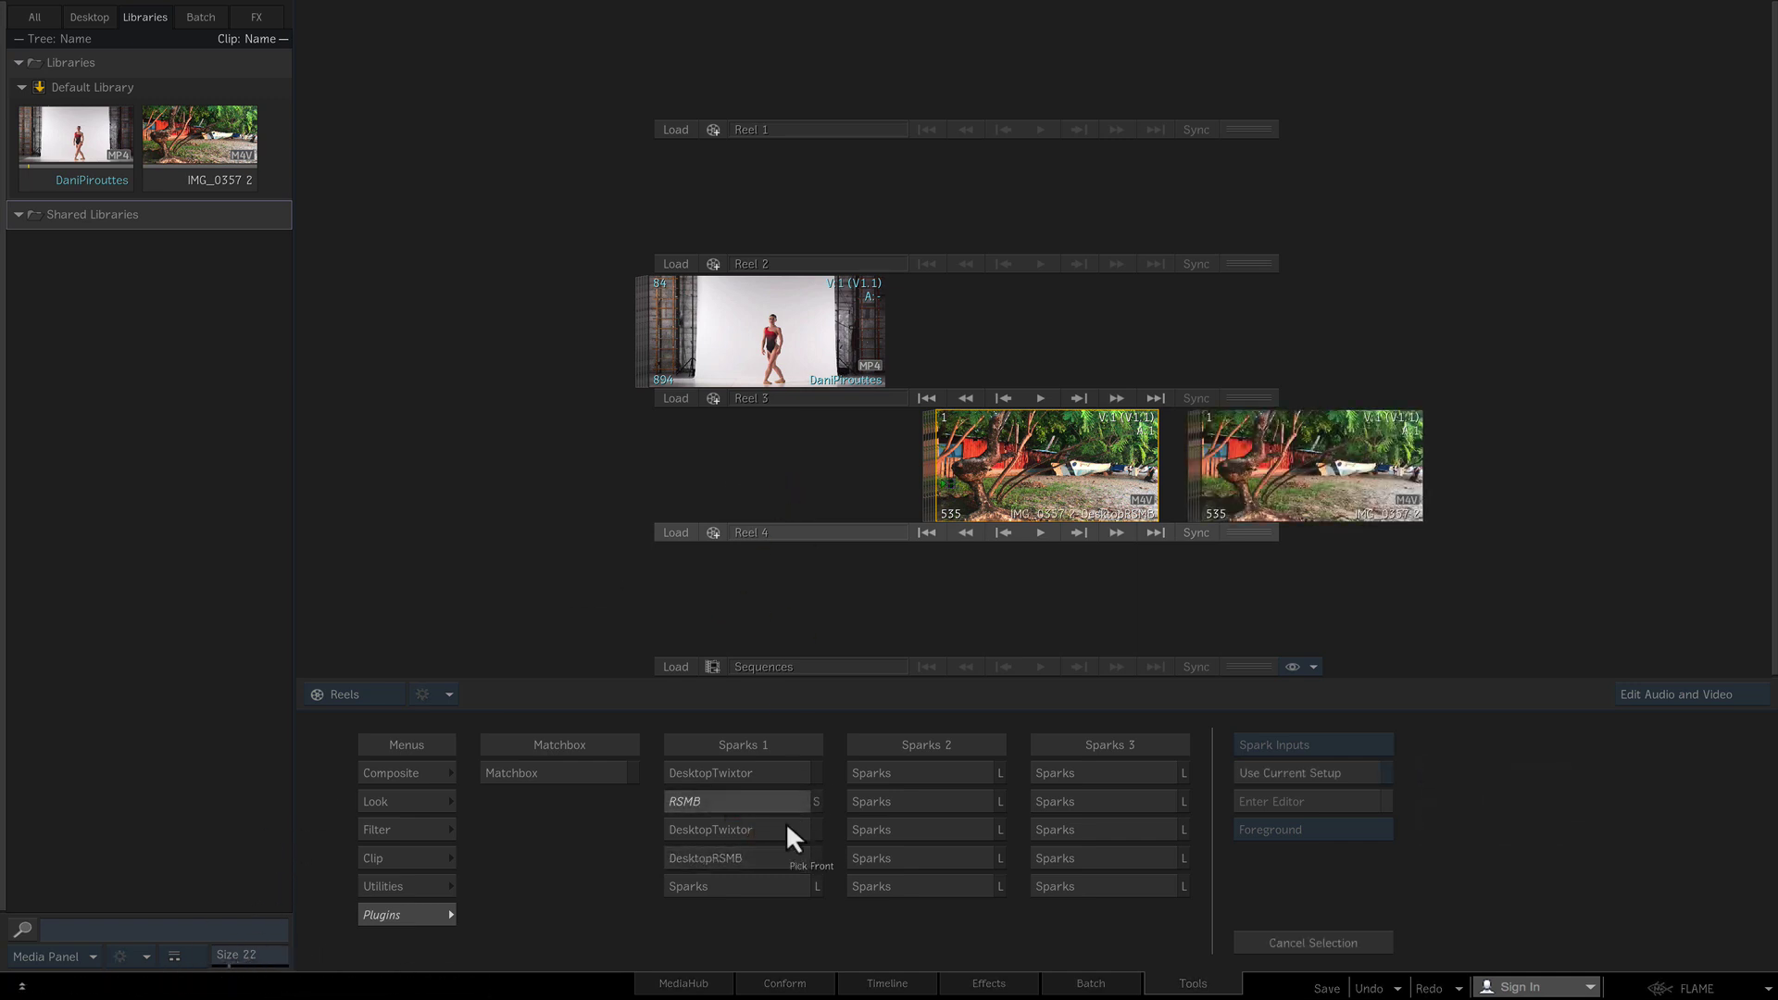
Step: Load RSMBVectors from the Load Sparks Browser into the first Sparks 1 slot
click(798, 489)
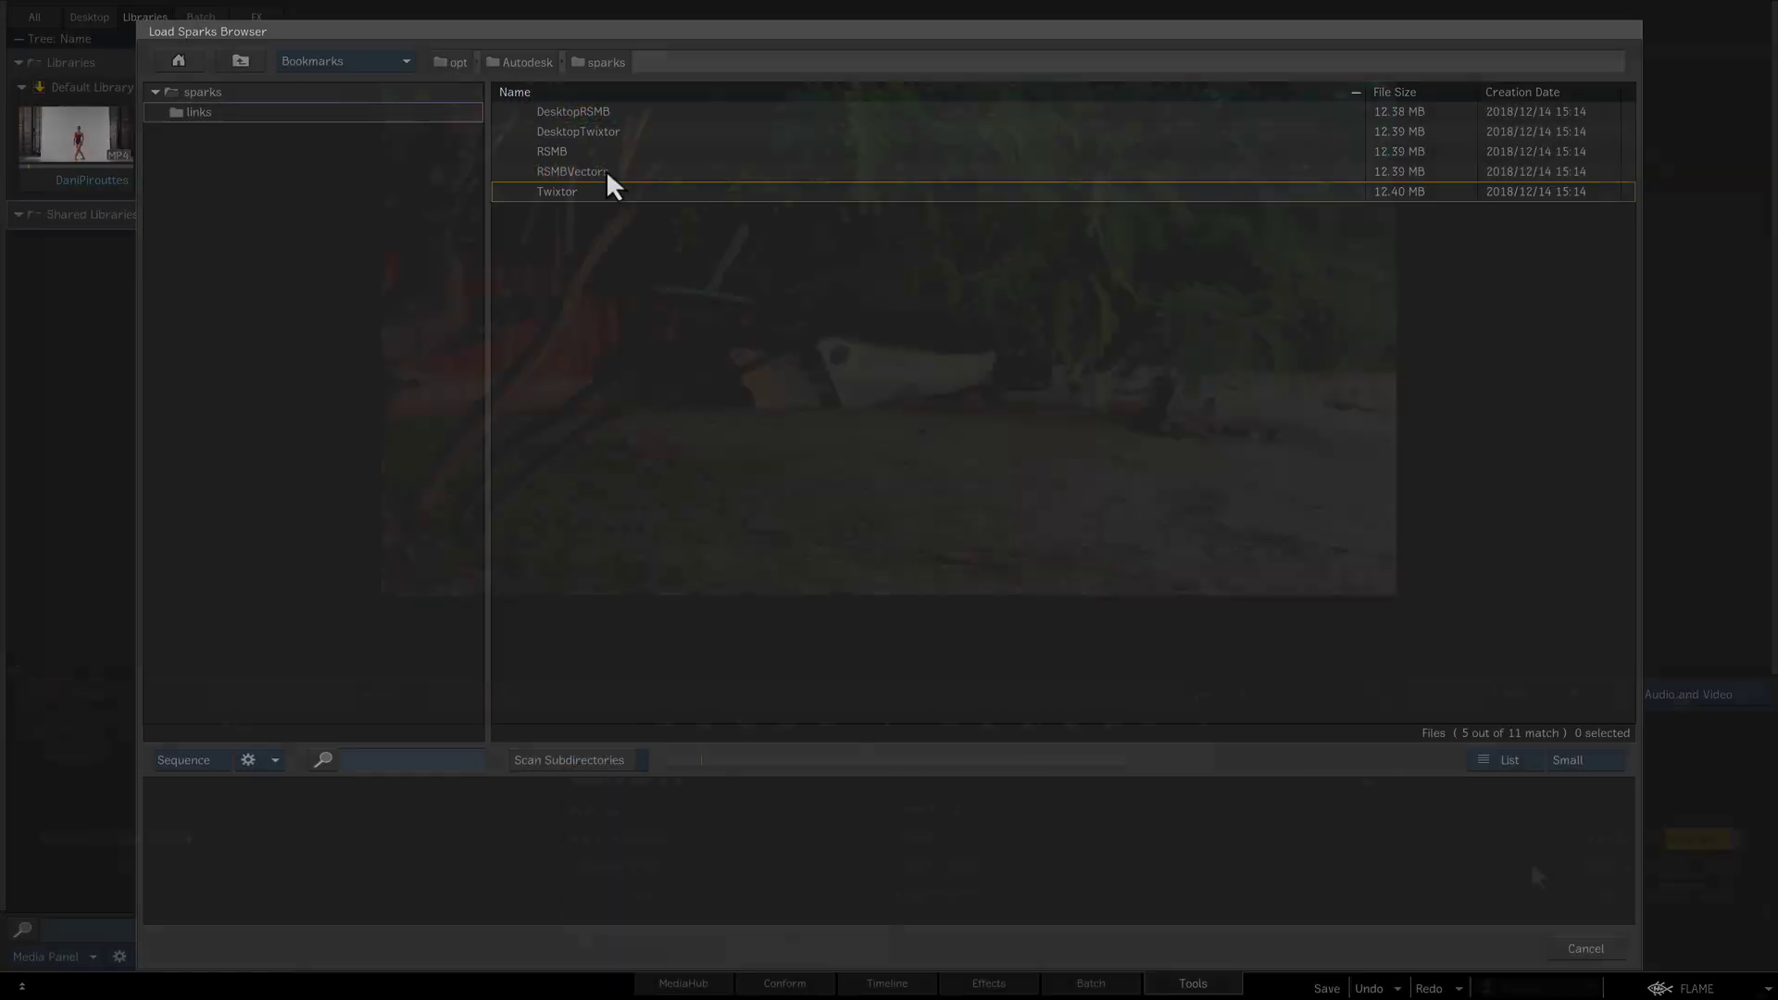
click(605, 170)
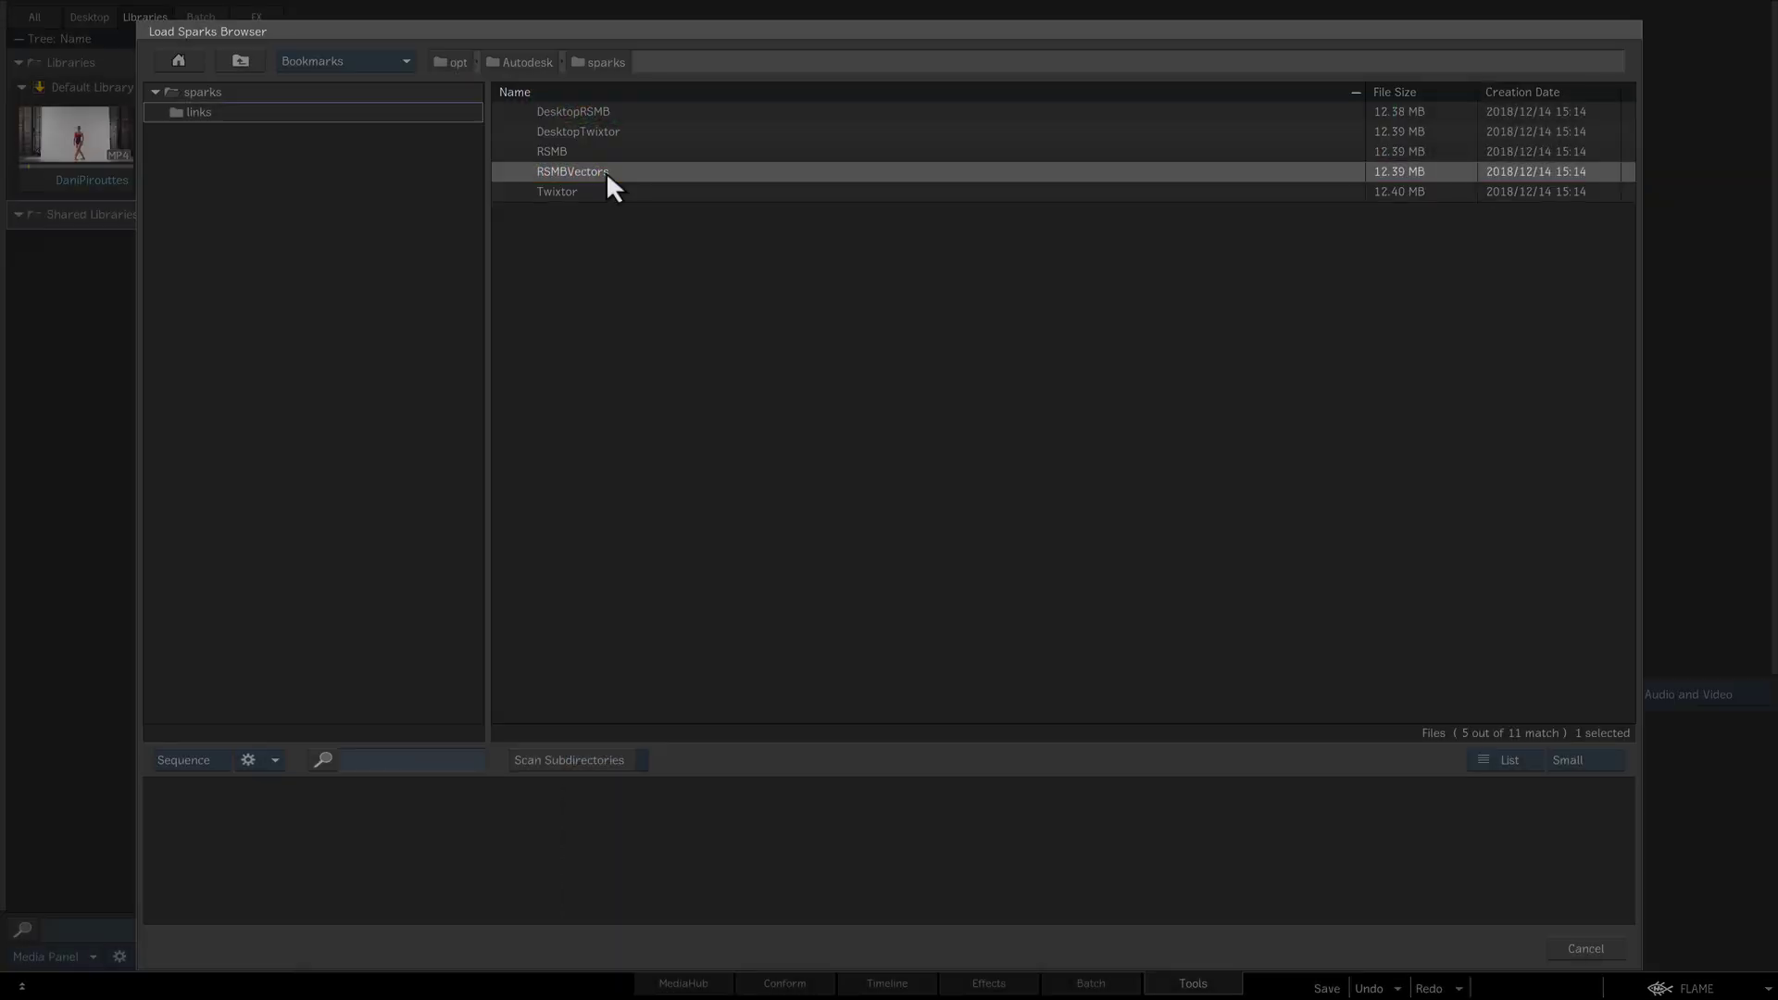
double_click(607, 175)
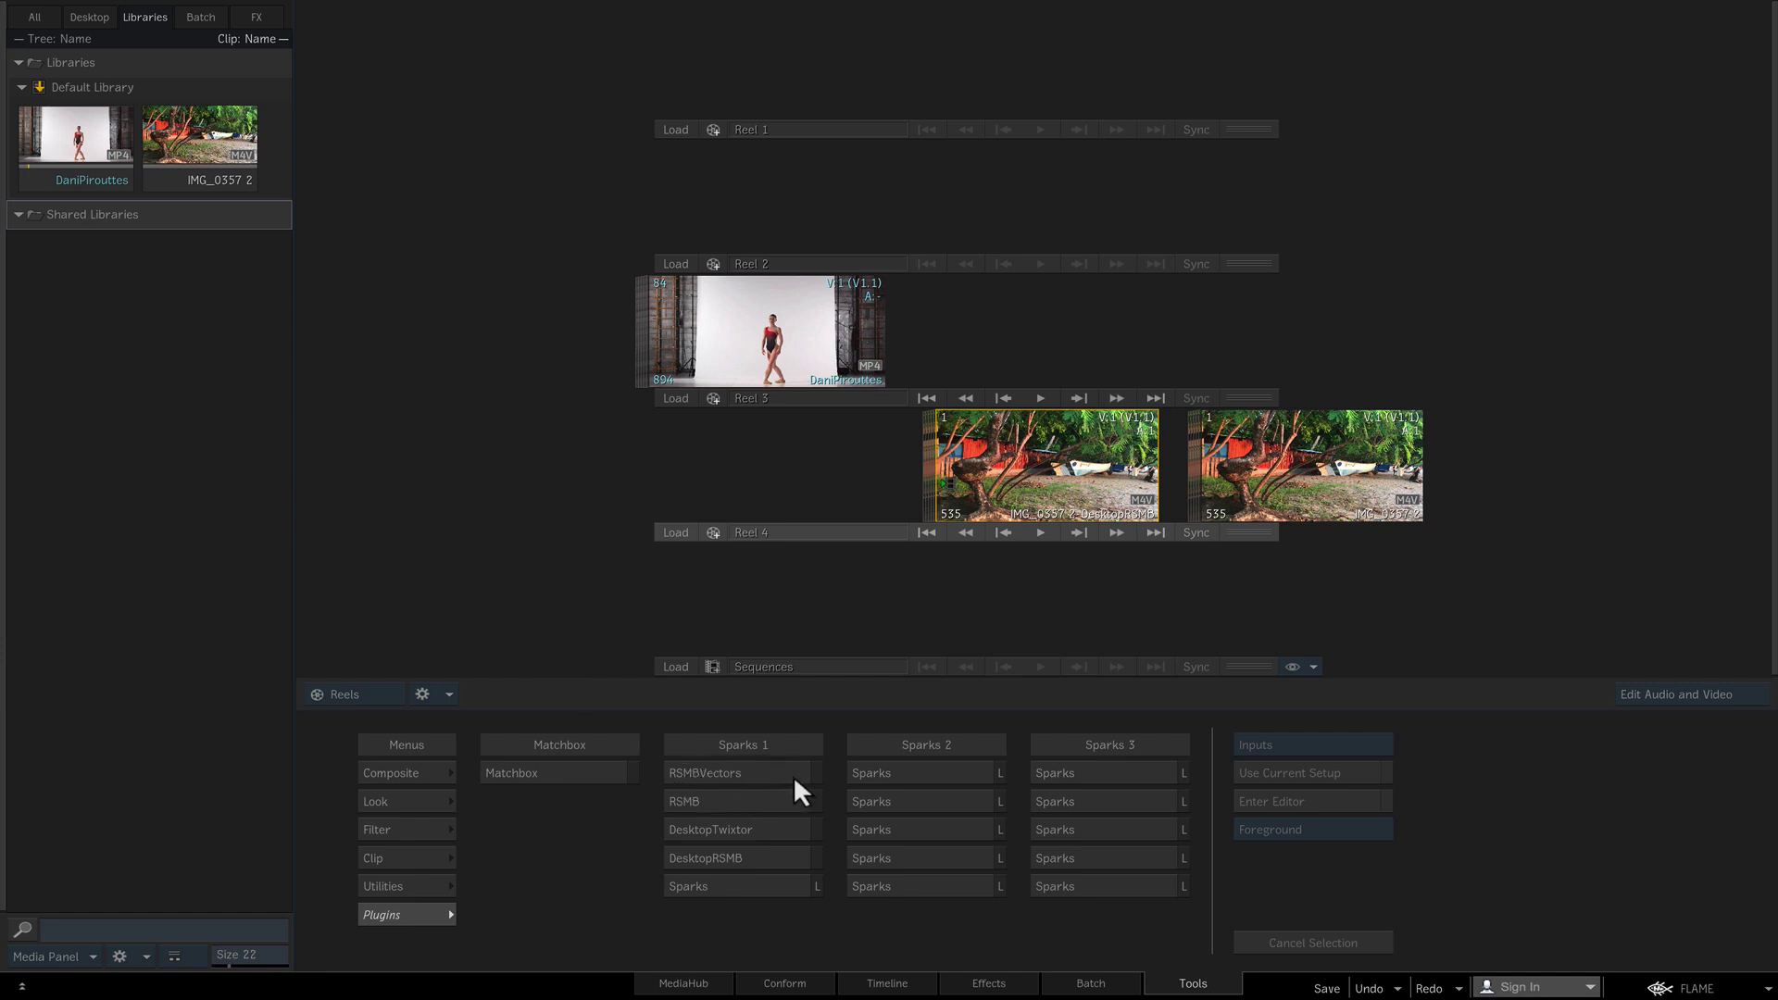
Step: Retime the dancer clip with DesktopTwixtor at Speed Factor 0.50 and render it into Reel 2
click(781, 831)
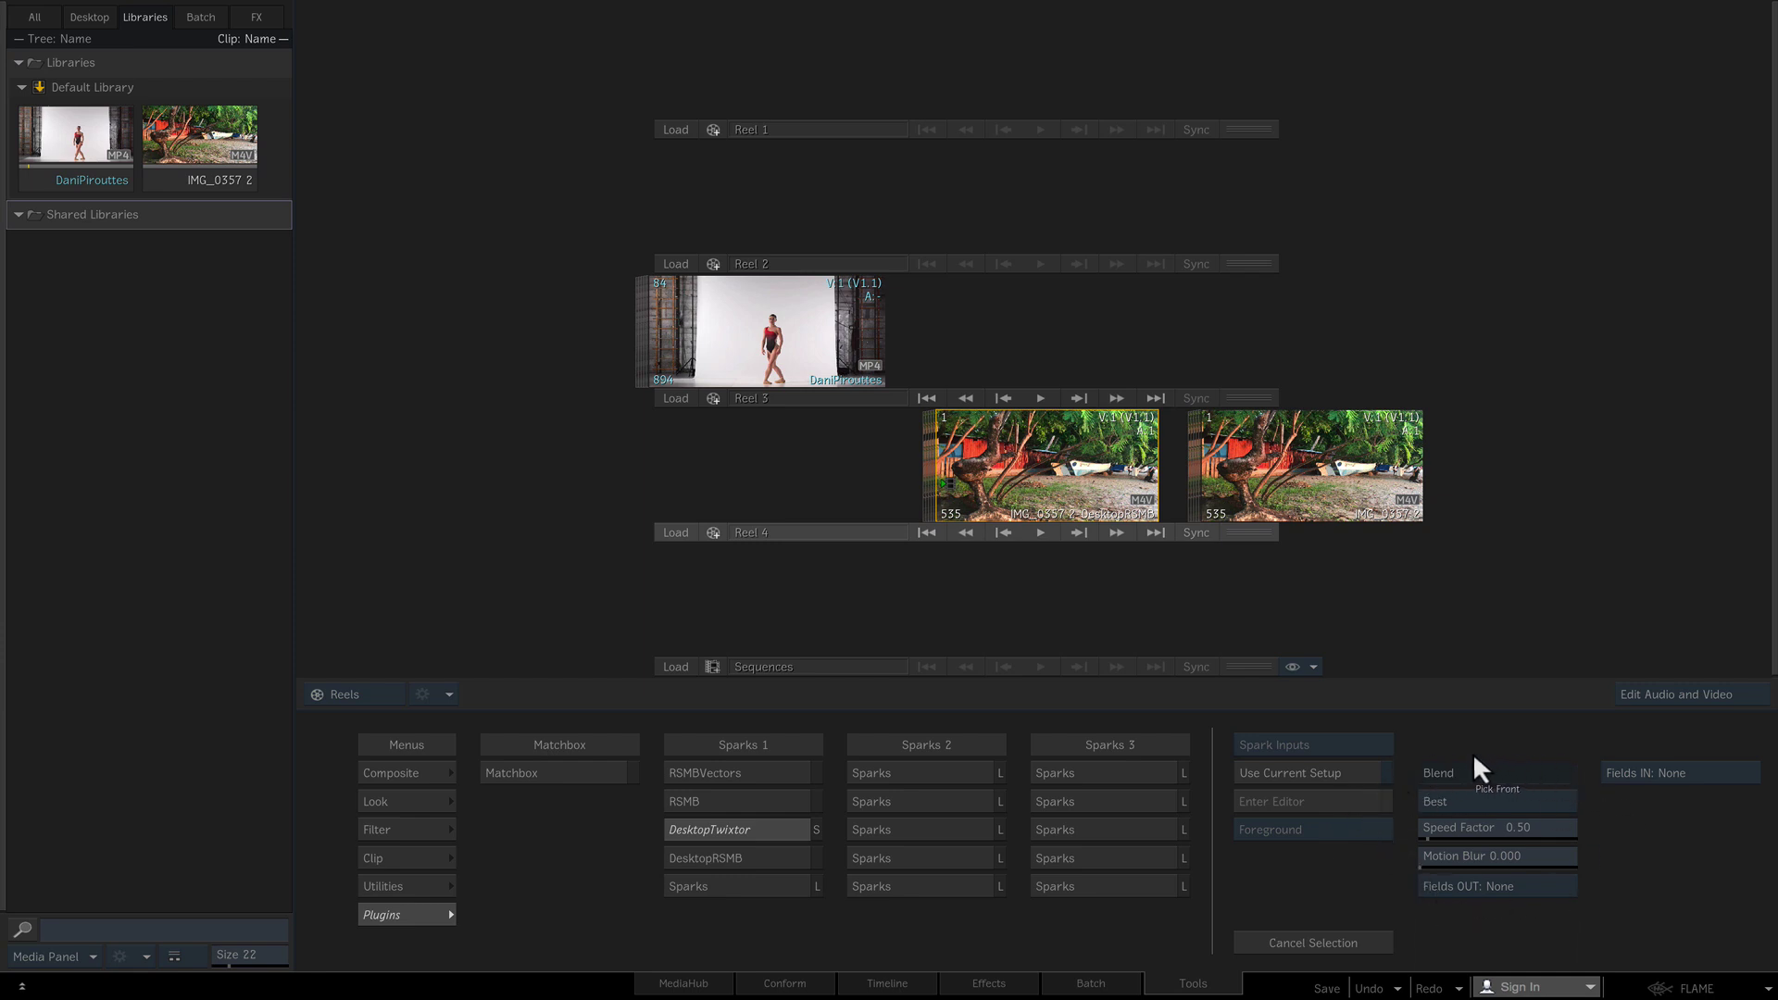
click(1517, 830)
drag(1517, 831, 1529, 829)
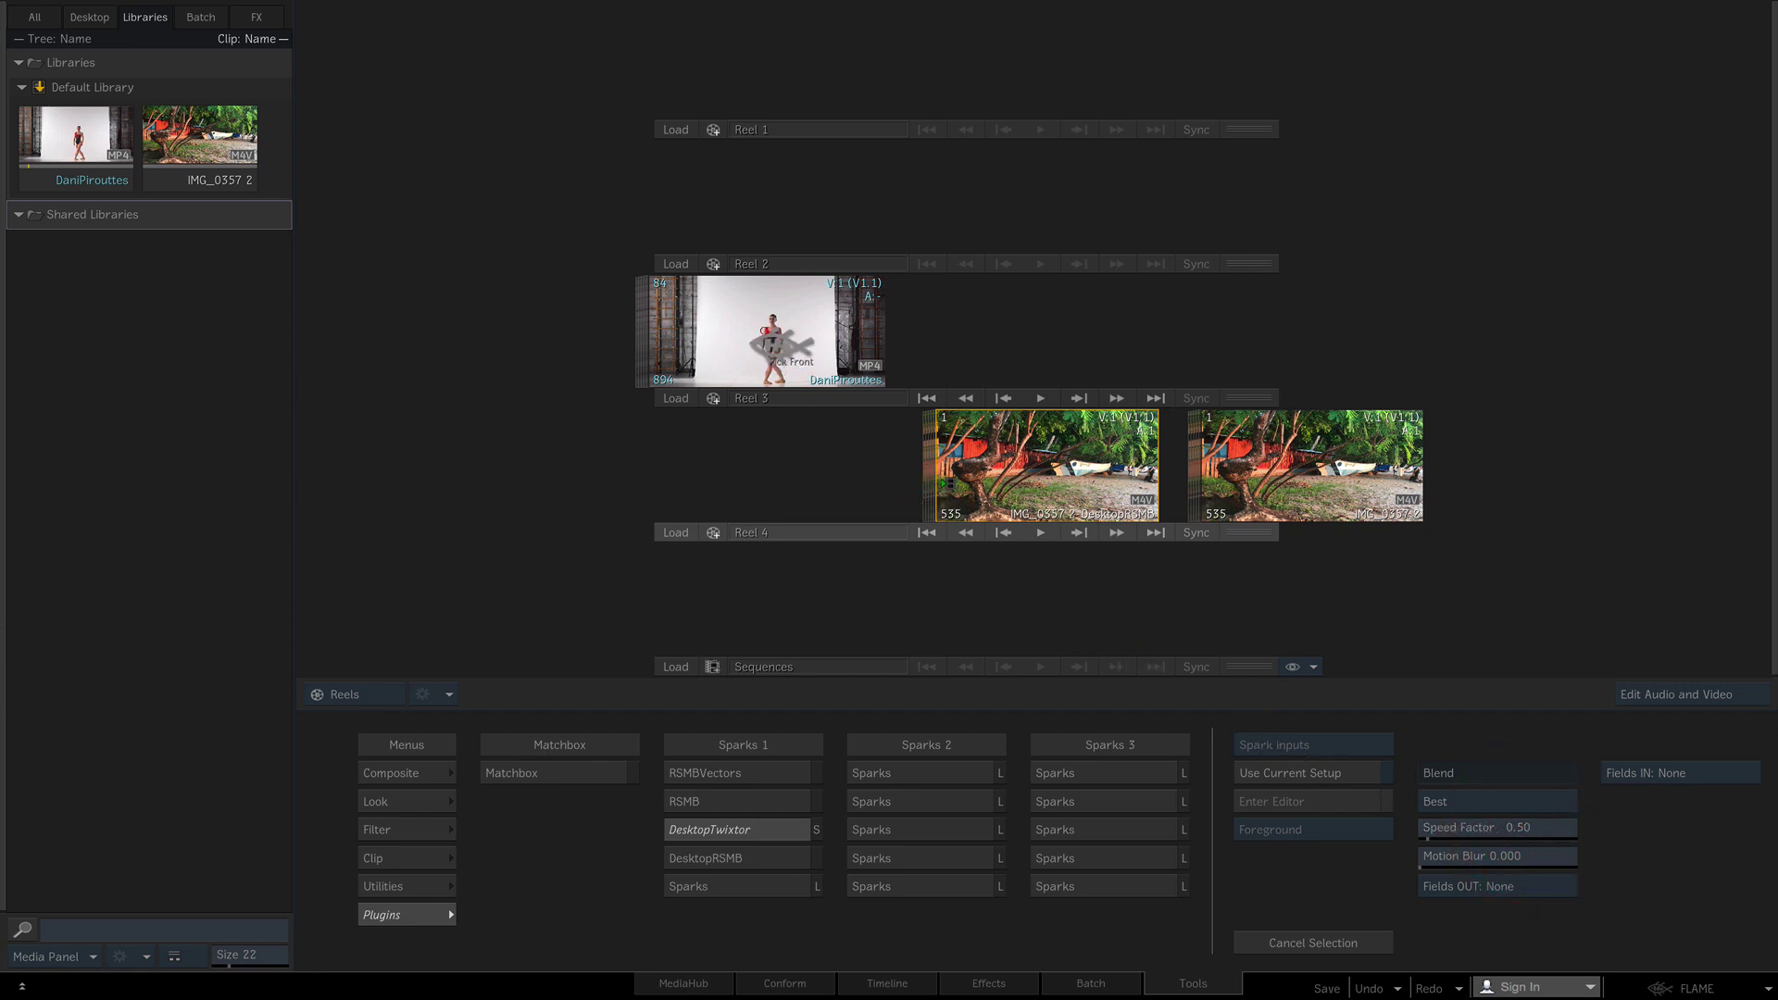
click(776, 347)
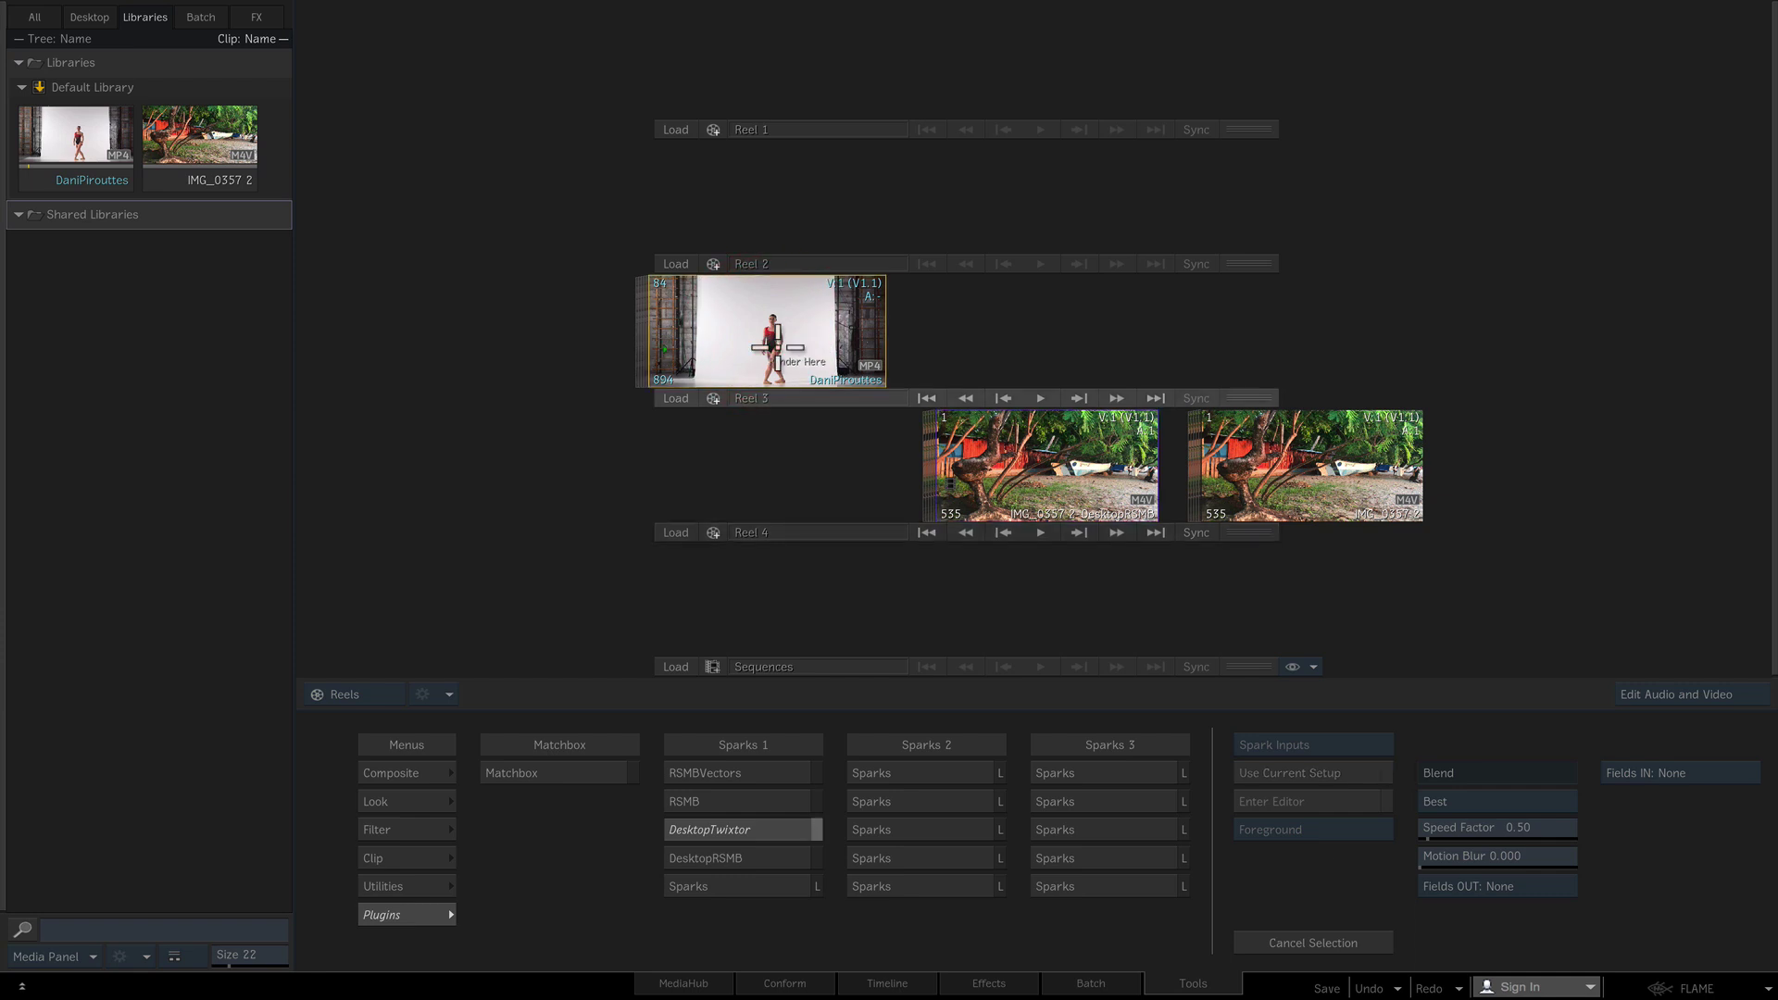
click(994, 348)
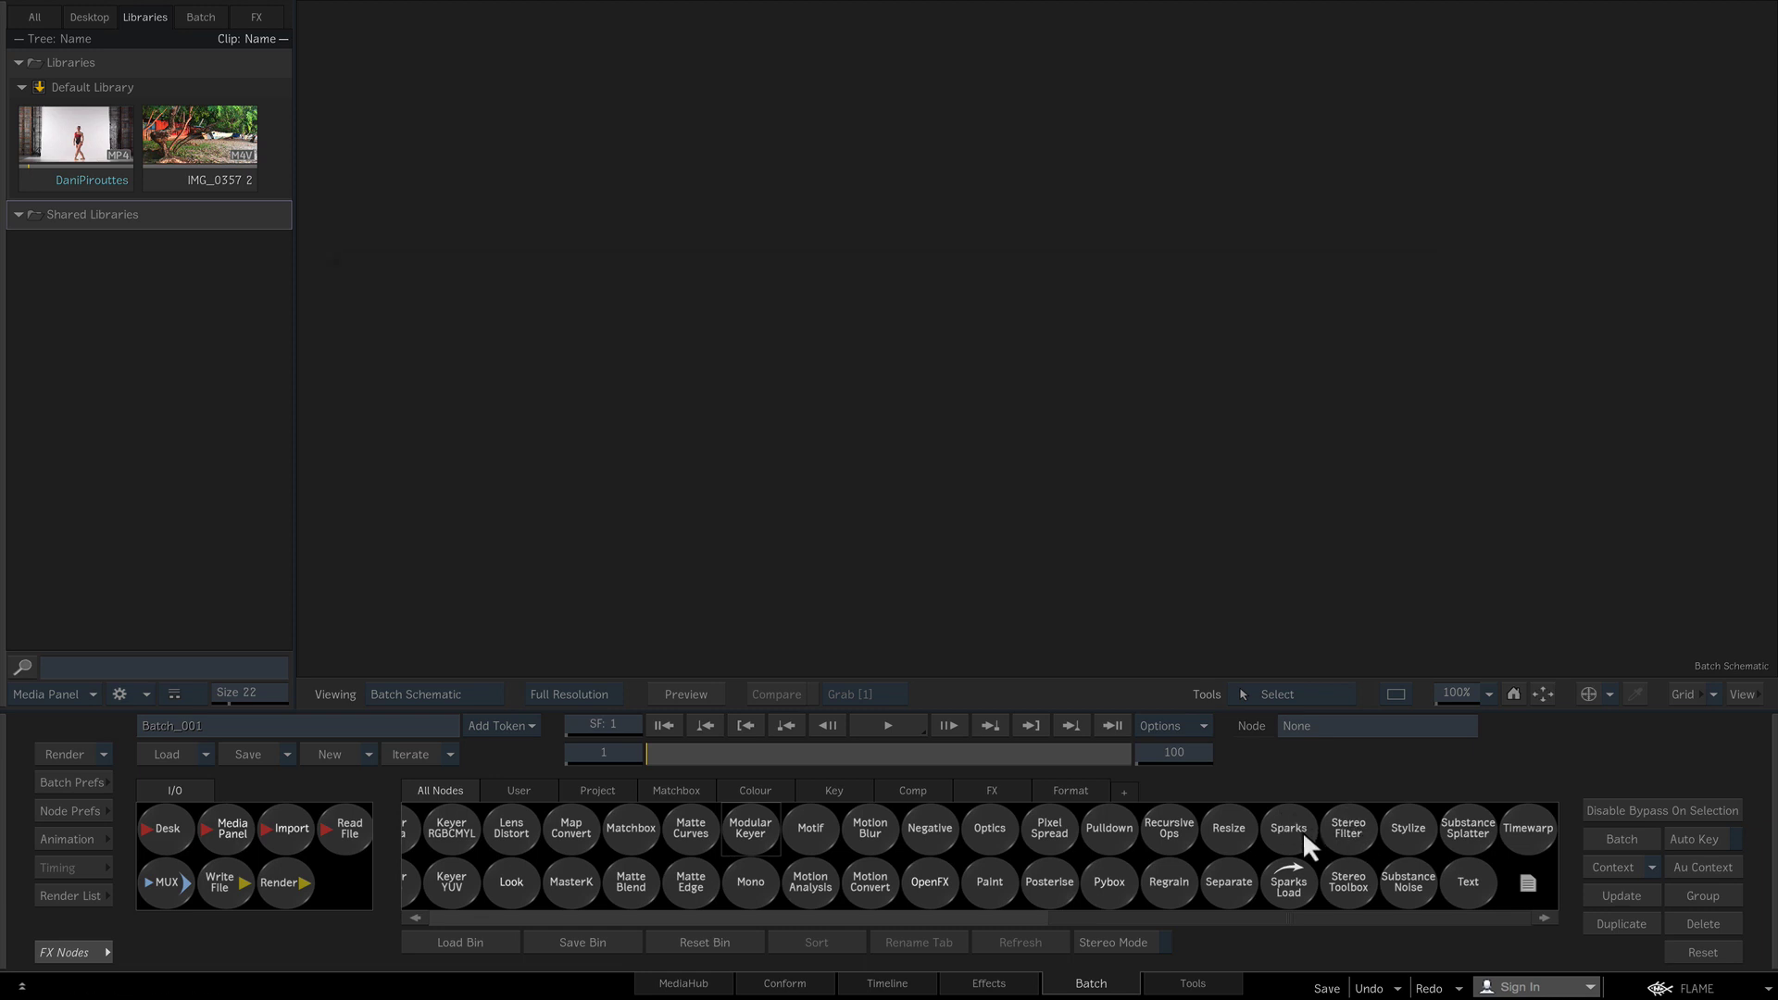
Step: Place a Sparks node in the Batch schematic and load RSMB into it
click(1304, 837)
click(1063, 572)
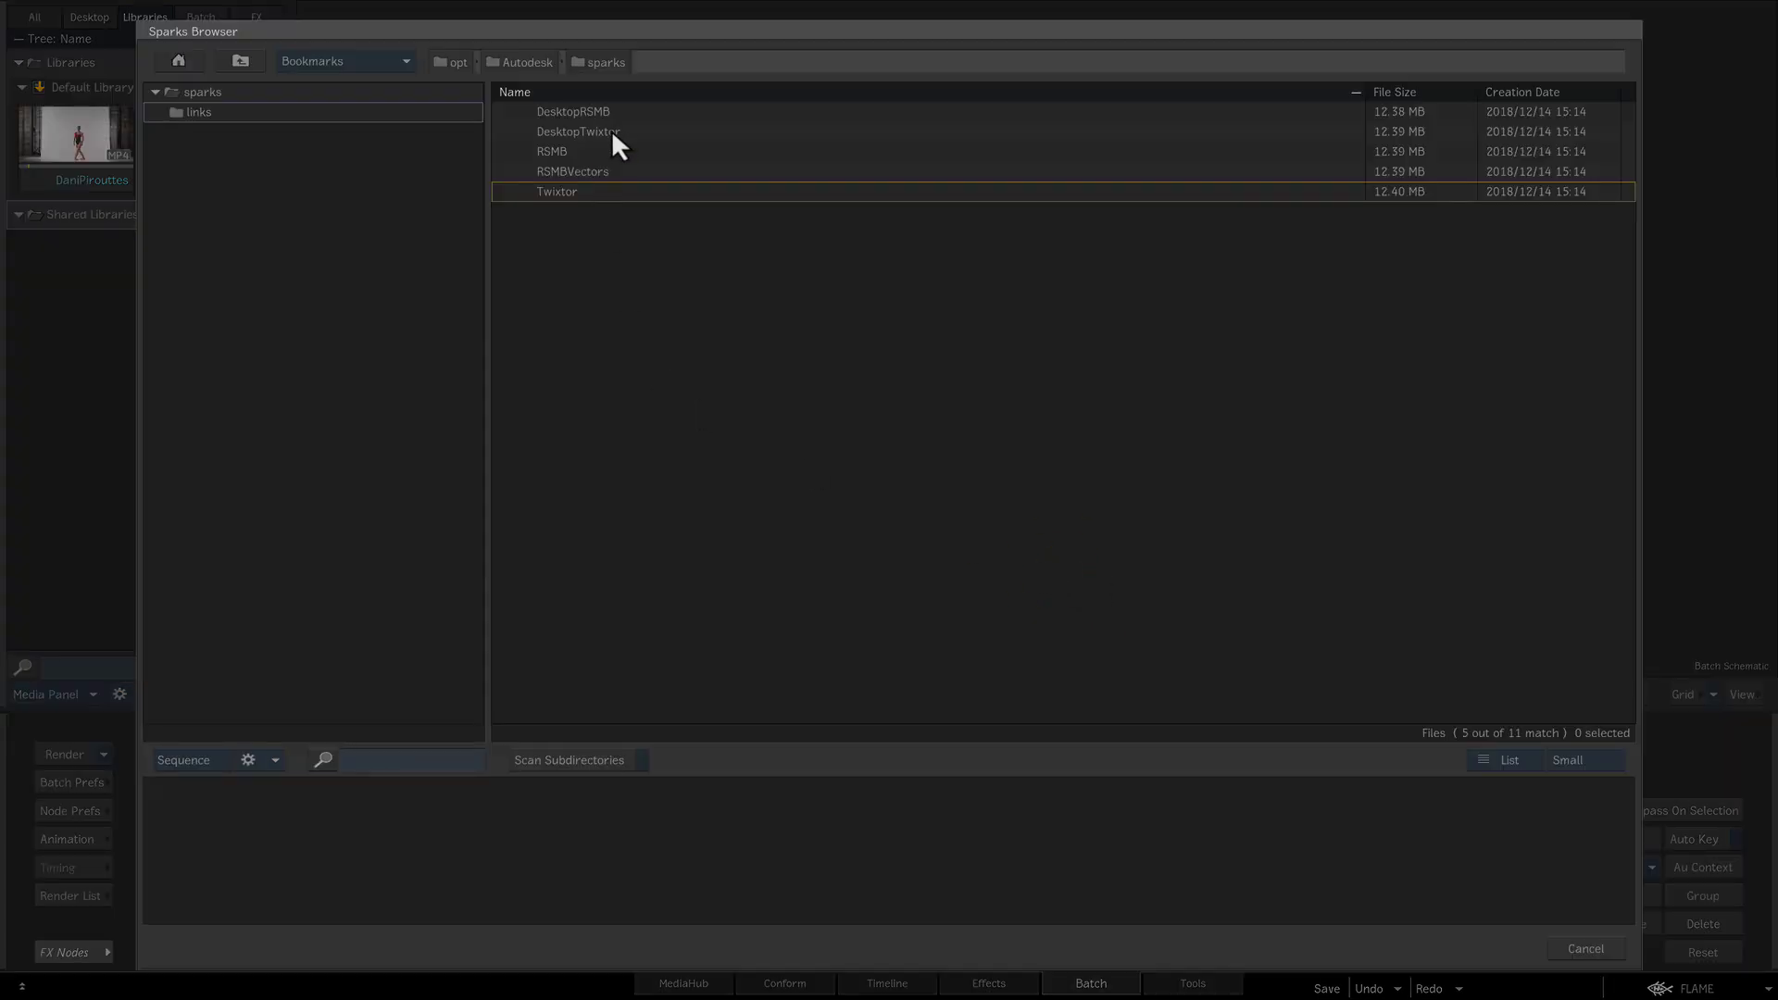
double_click(561, 152)
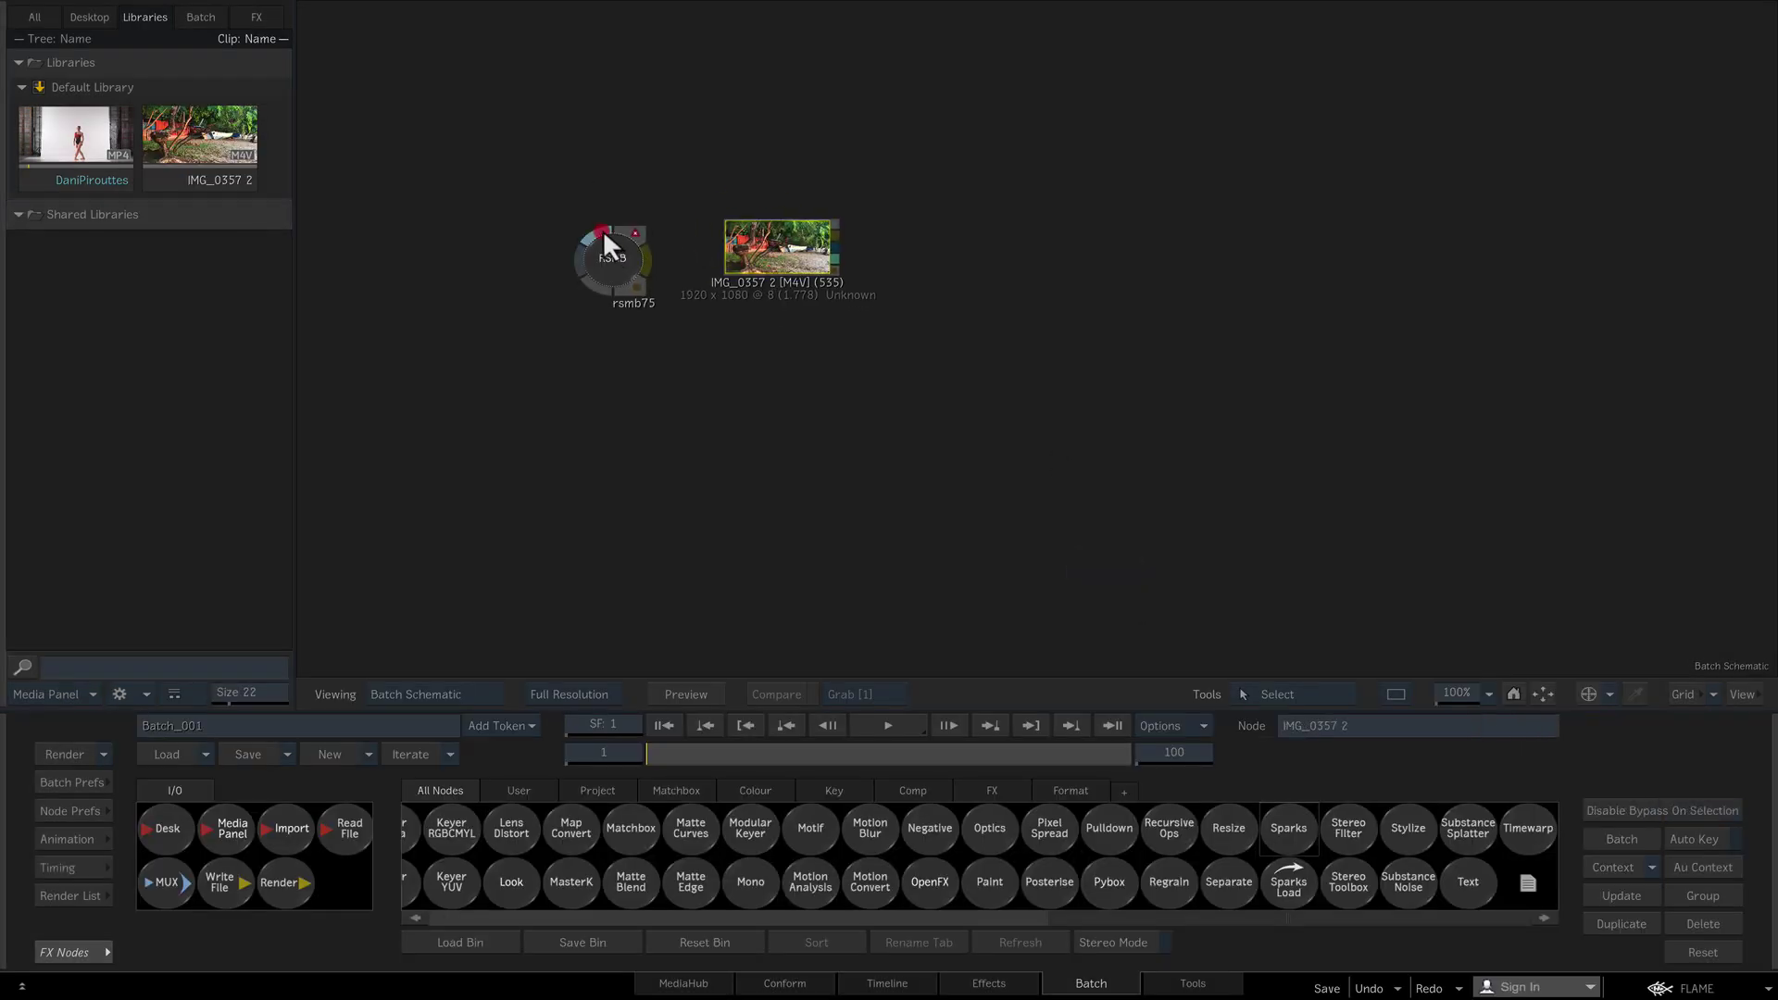
Step: Connect the IMG_0357 2 clip to rsmb75 and add a node bin tab named REVision
drag(603, 230, 758, 246)
click(1125, 792)
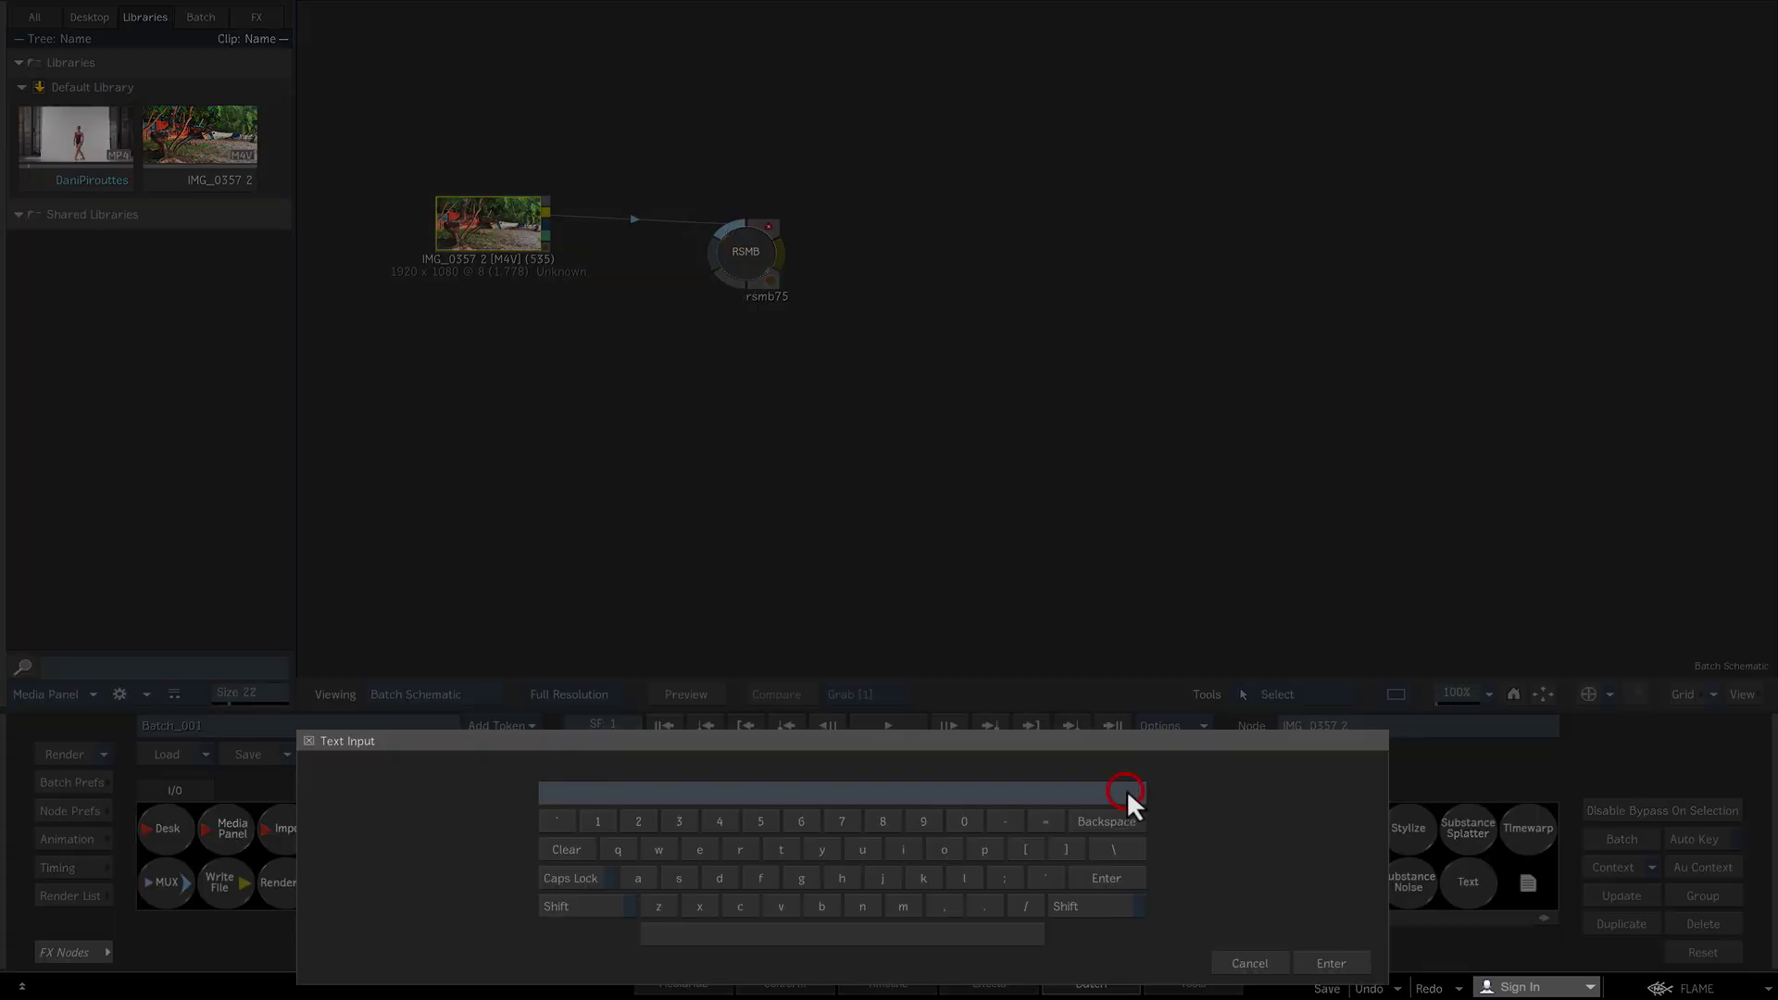
key(BackSpace)
key(BackSpace)
key(BackSpace)
key(BackSpace)
key(BackSpace)
key(BackSpace)
key(BackSpace)
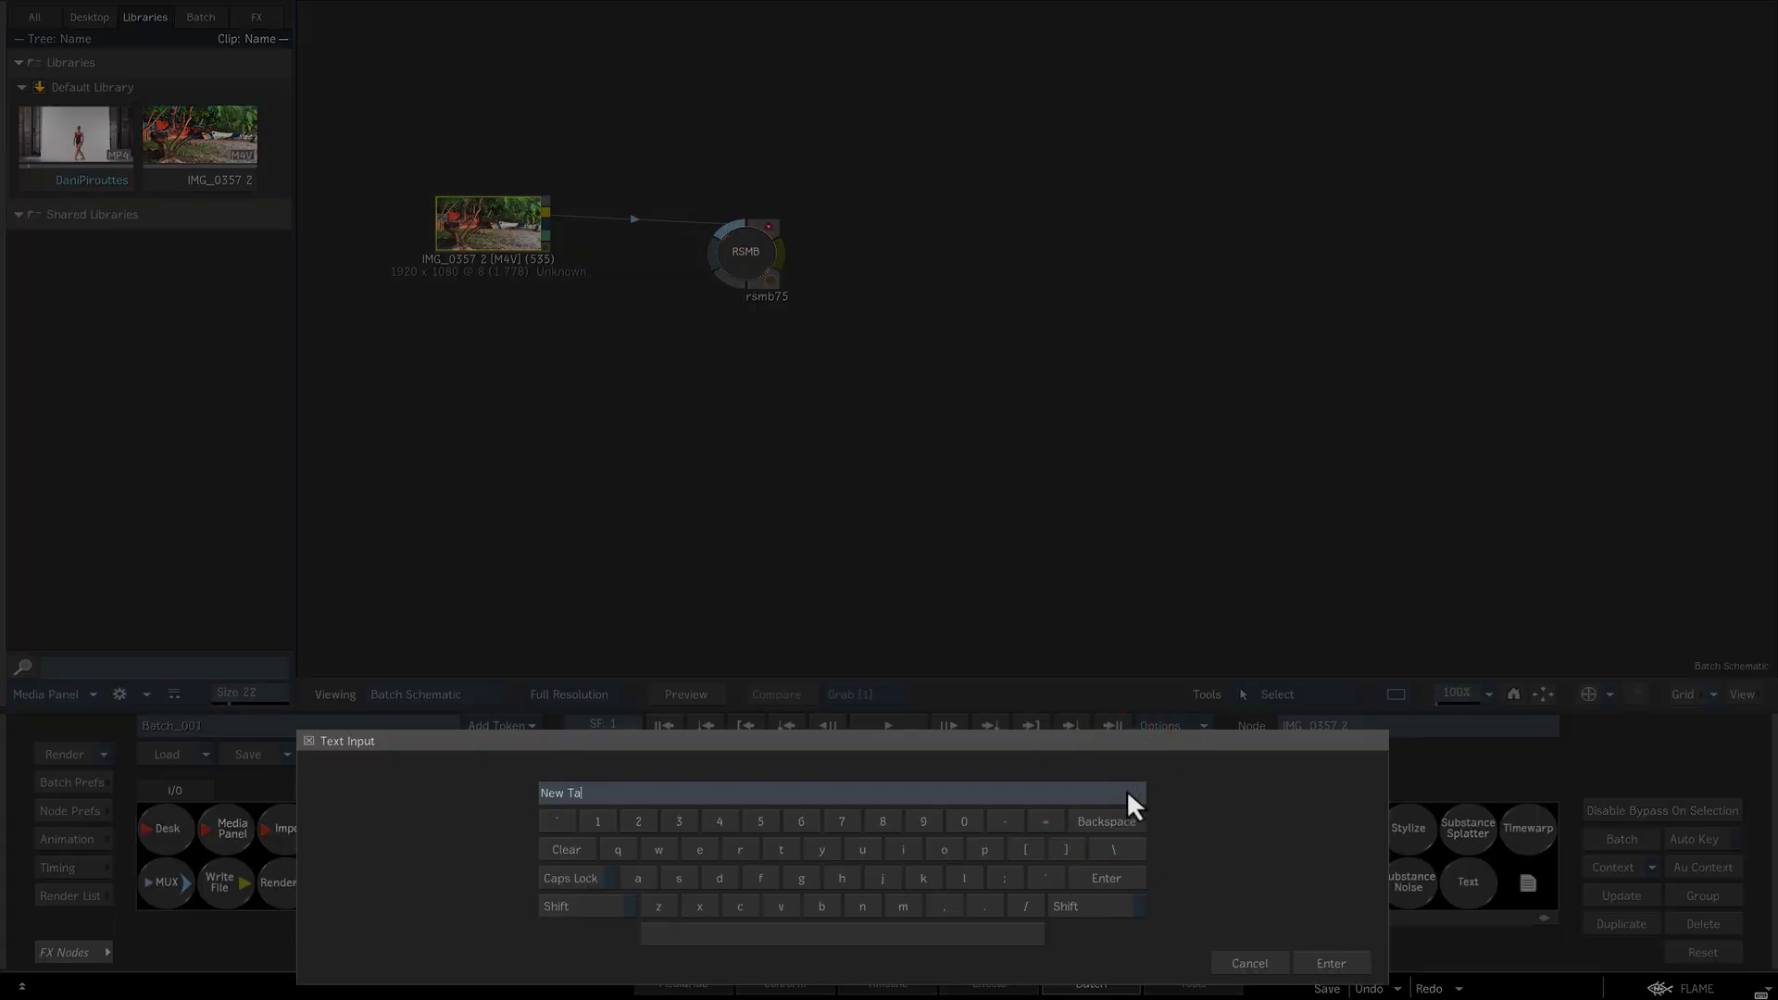
text(REVisiin)
key(BackSpace)
key(BackSpace)
text(on)
key(Return)
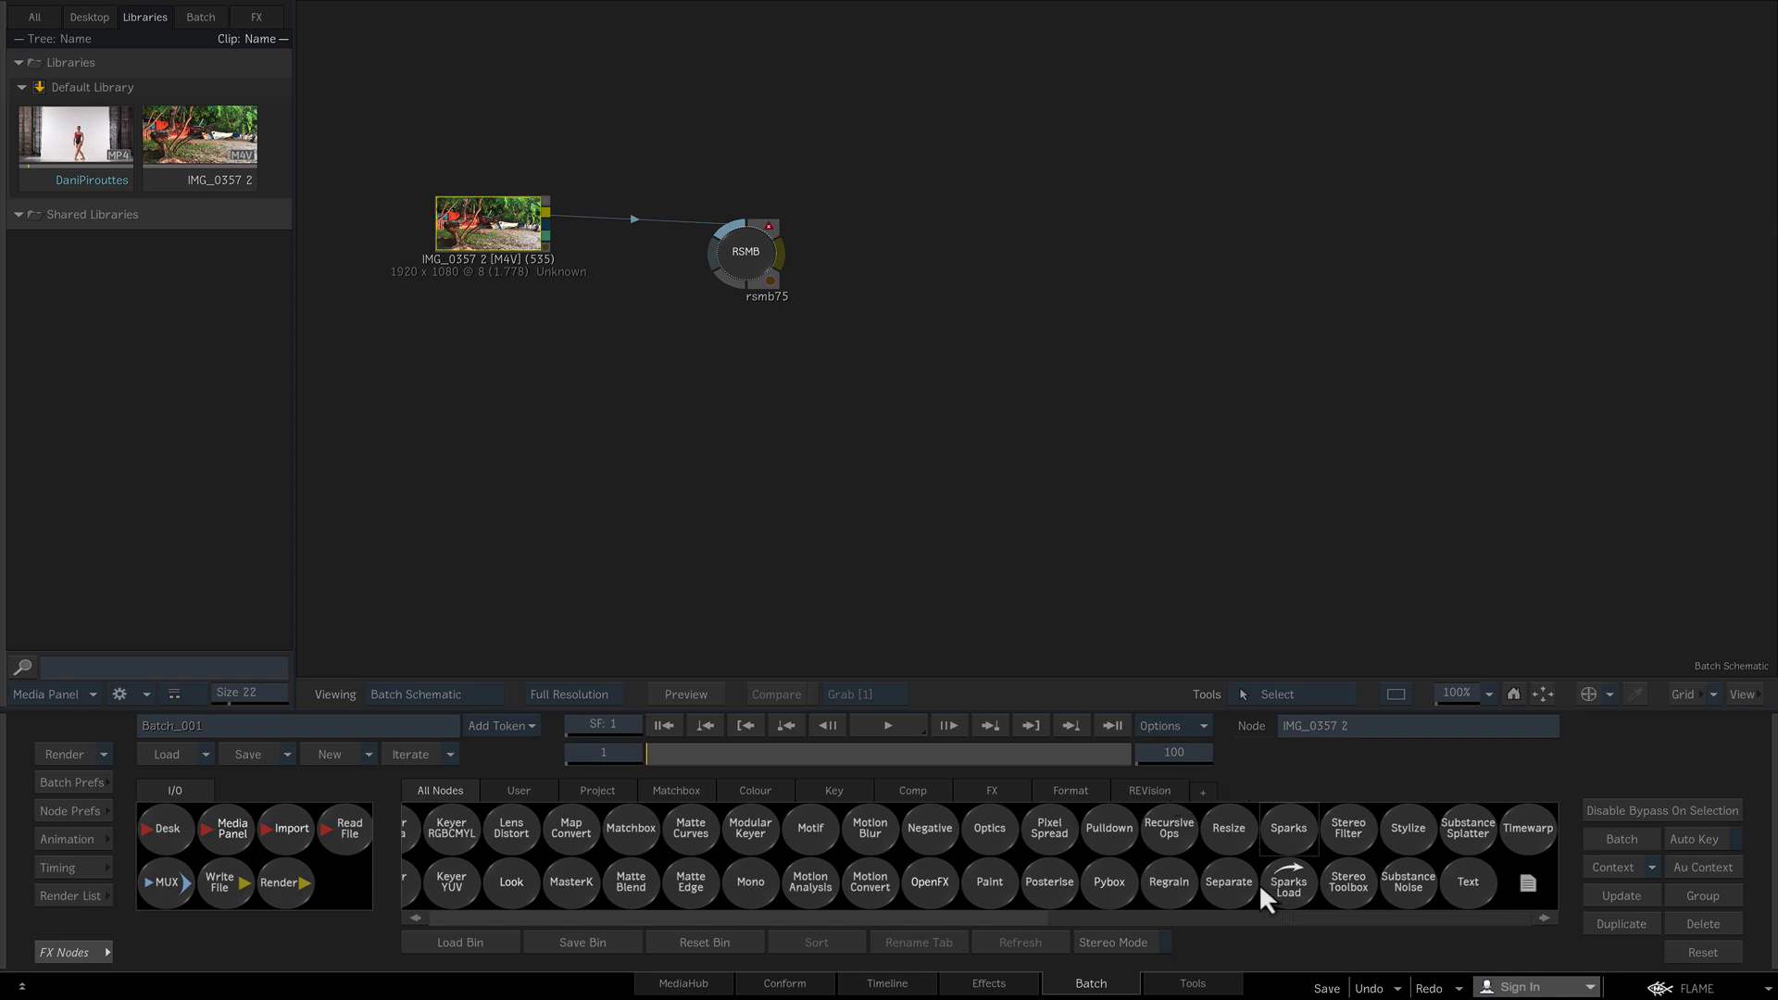
Step: Load the Twixtor spark into the REVision node bin and show the bin's contents
drag(1170, 788, 1159, 783)
drag(1290, 887, 1182, 732)
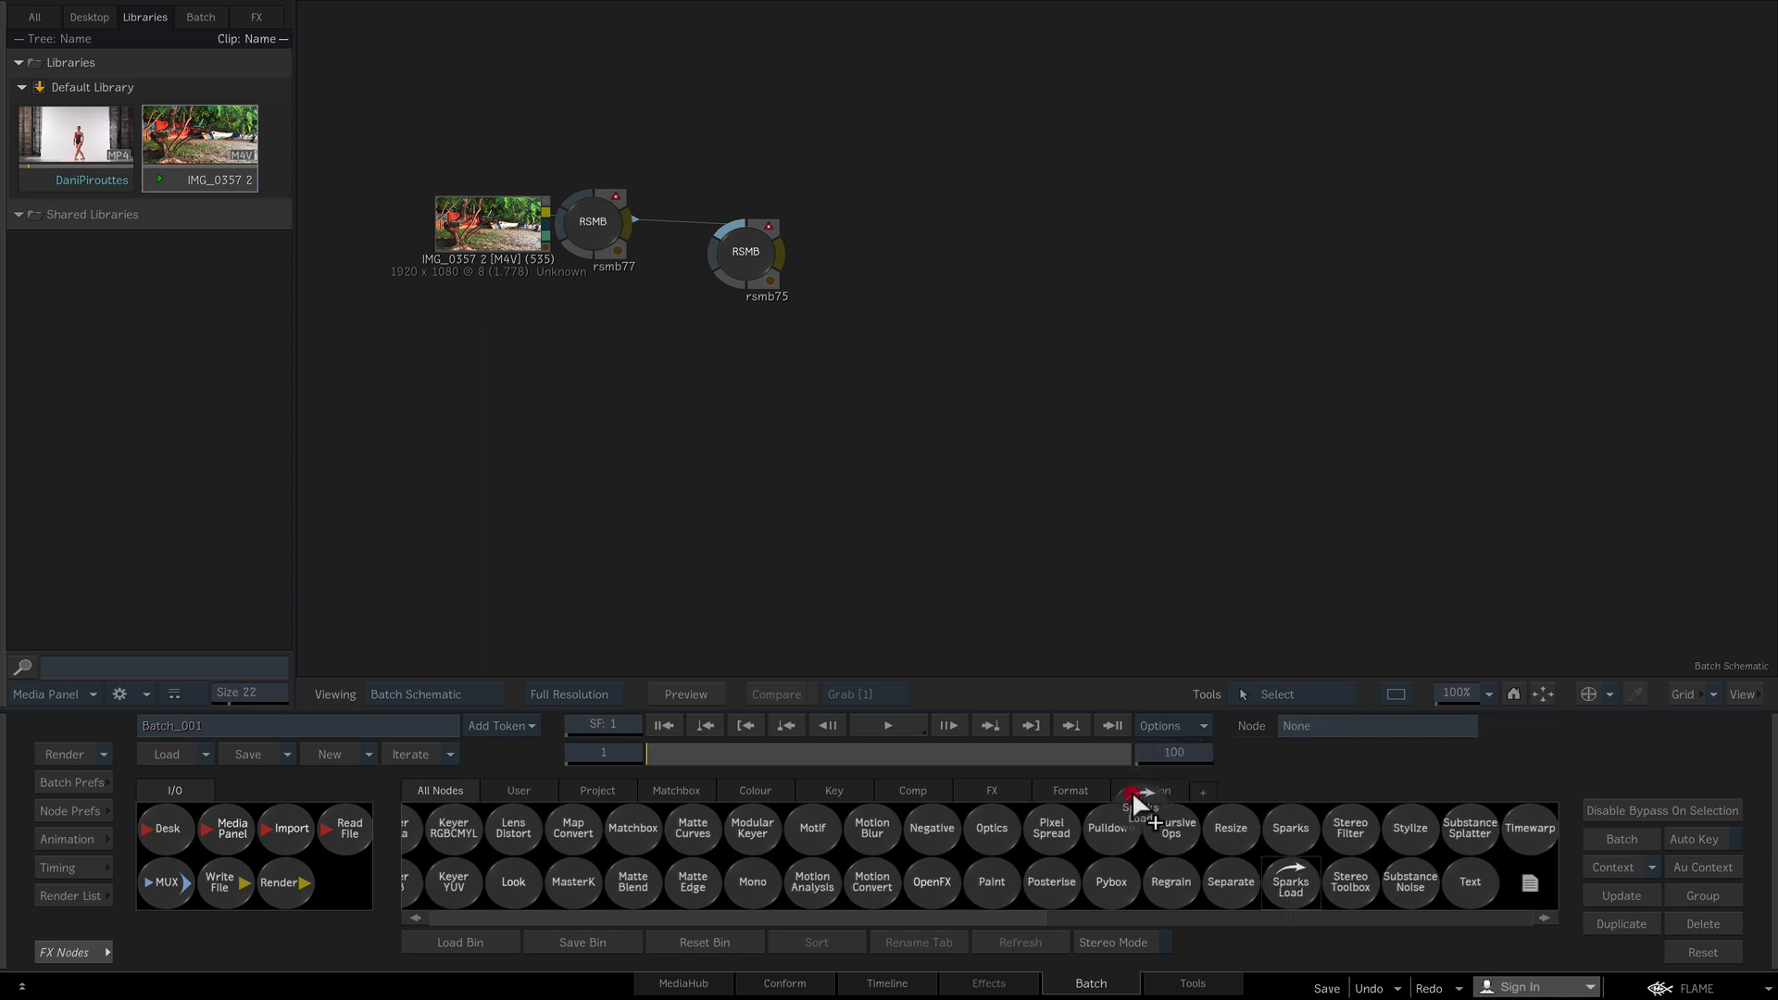
drag(1135, 793, 1145, 788)
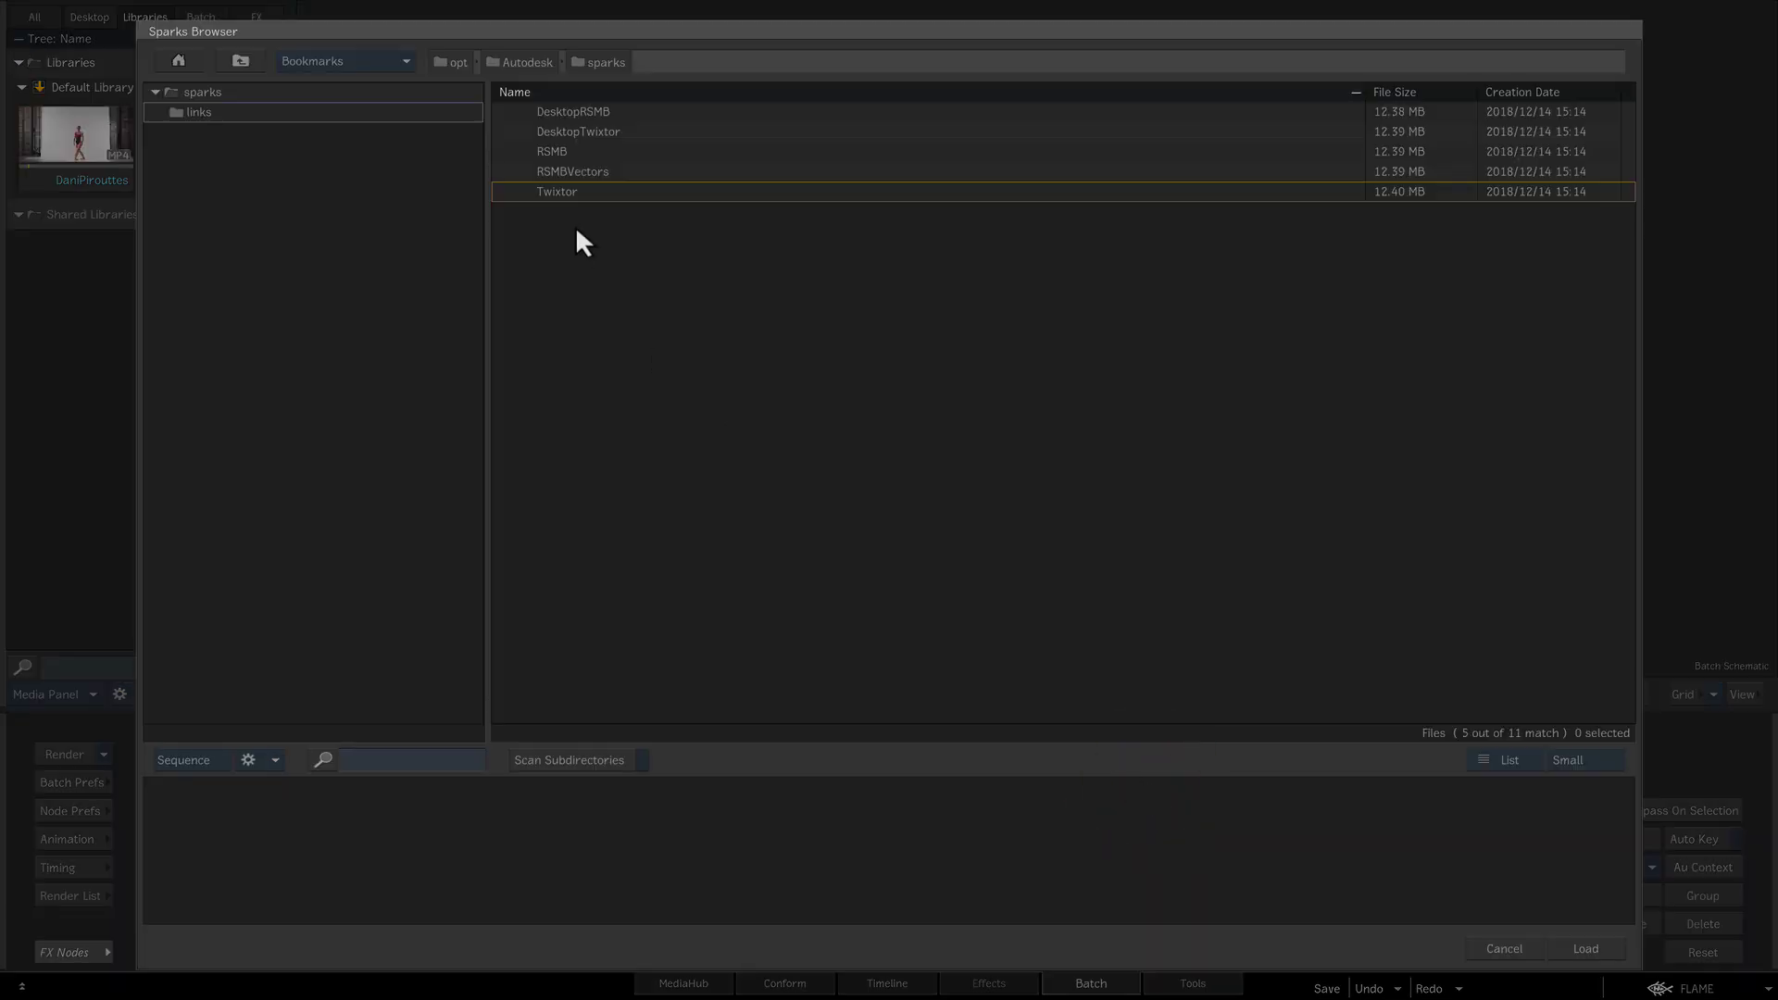
click(571, 192)
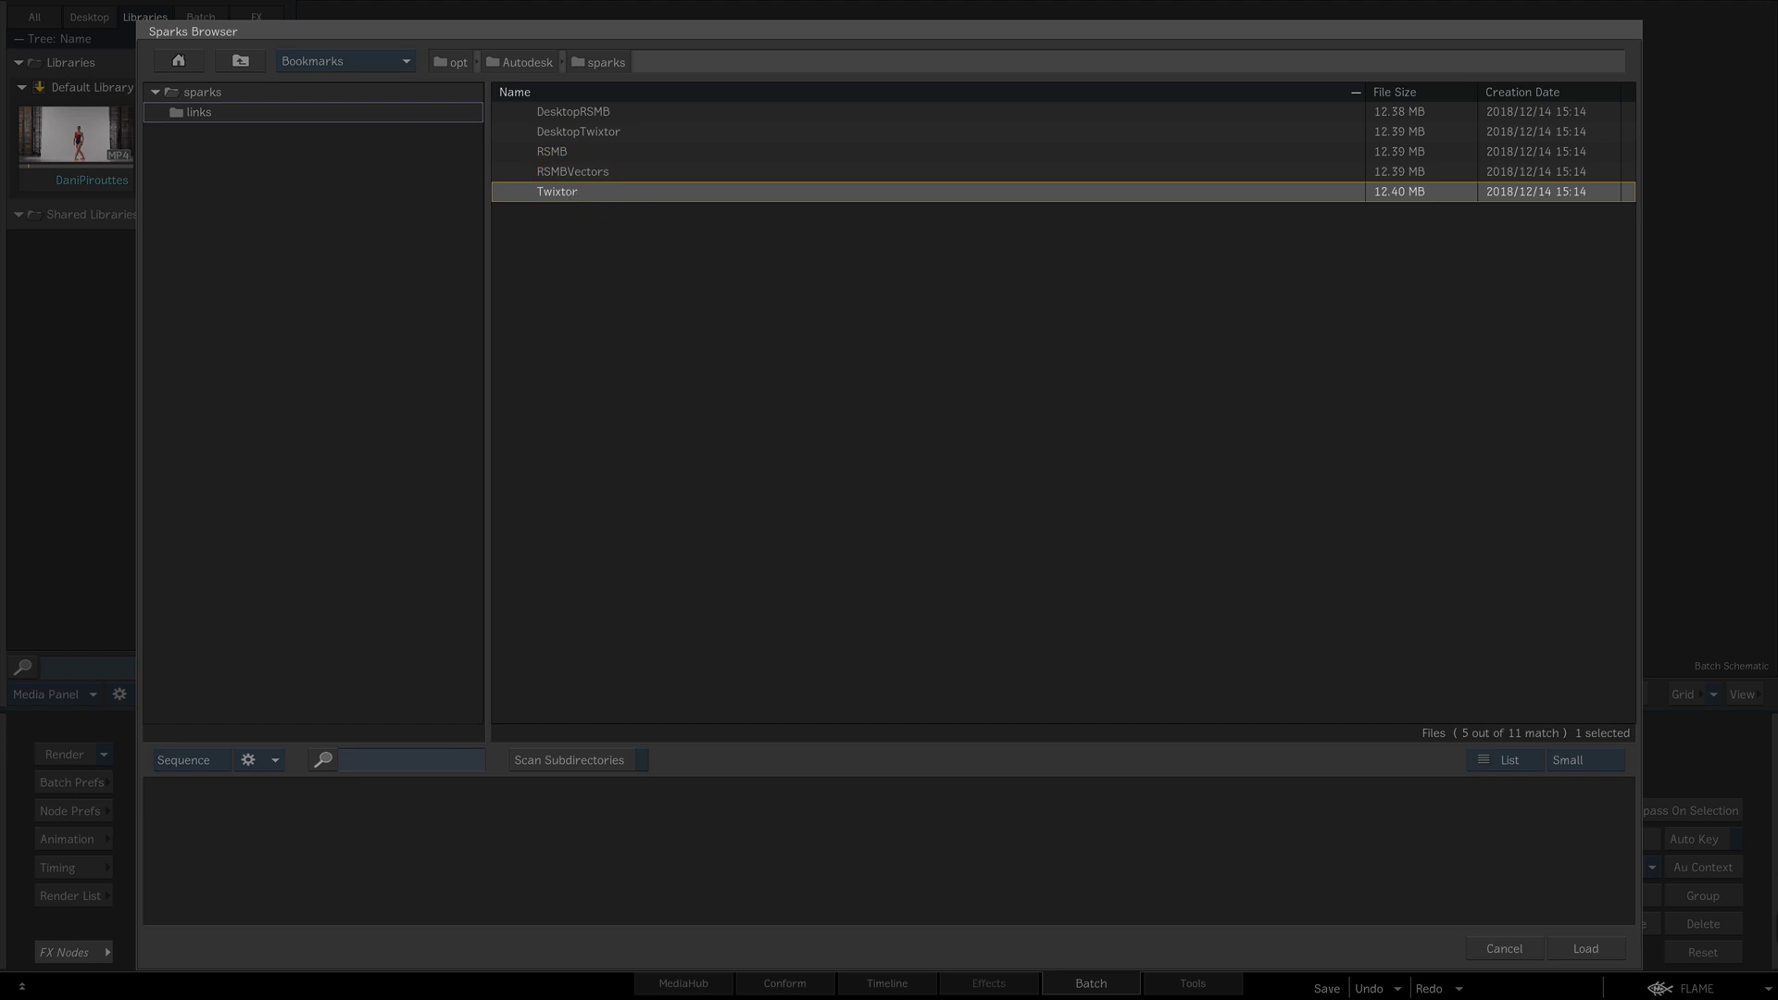
click(1594, 953)
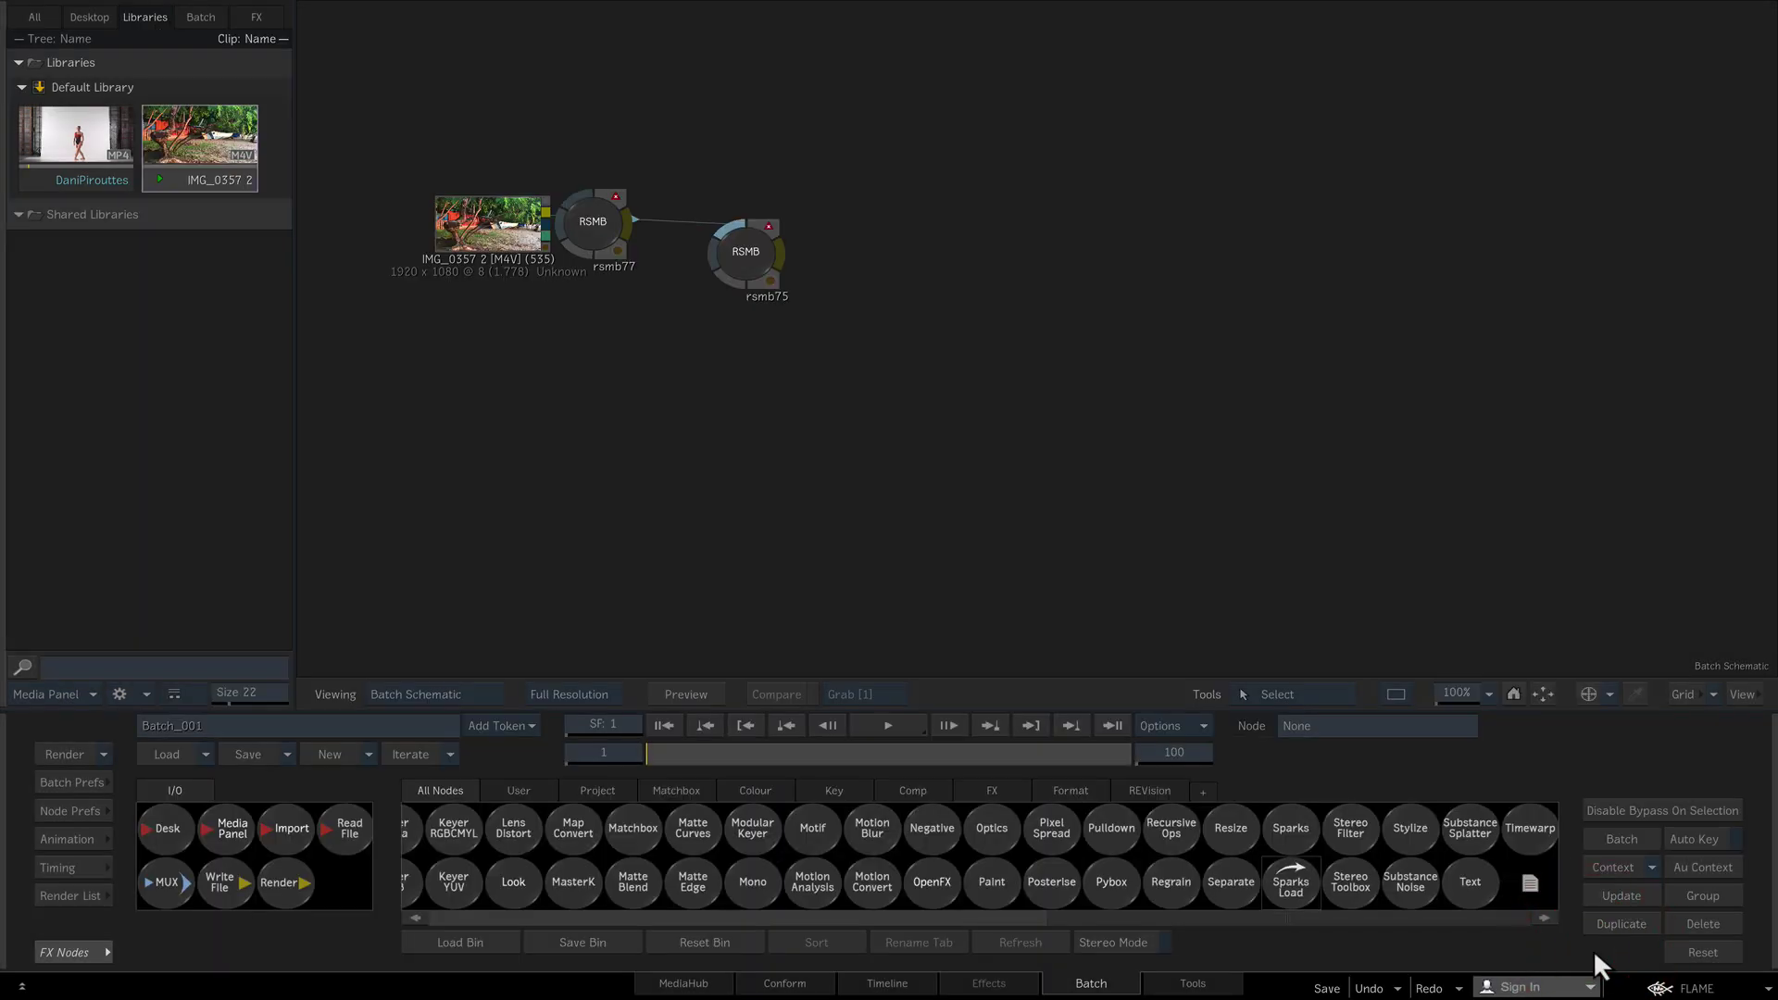
click(1144, 791)
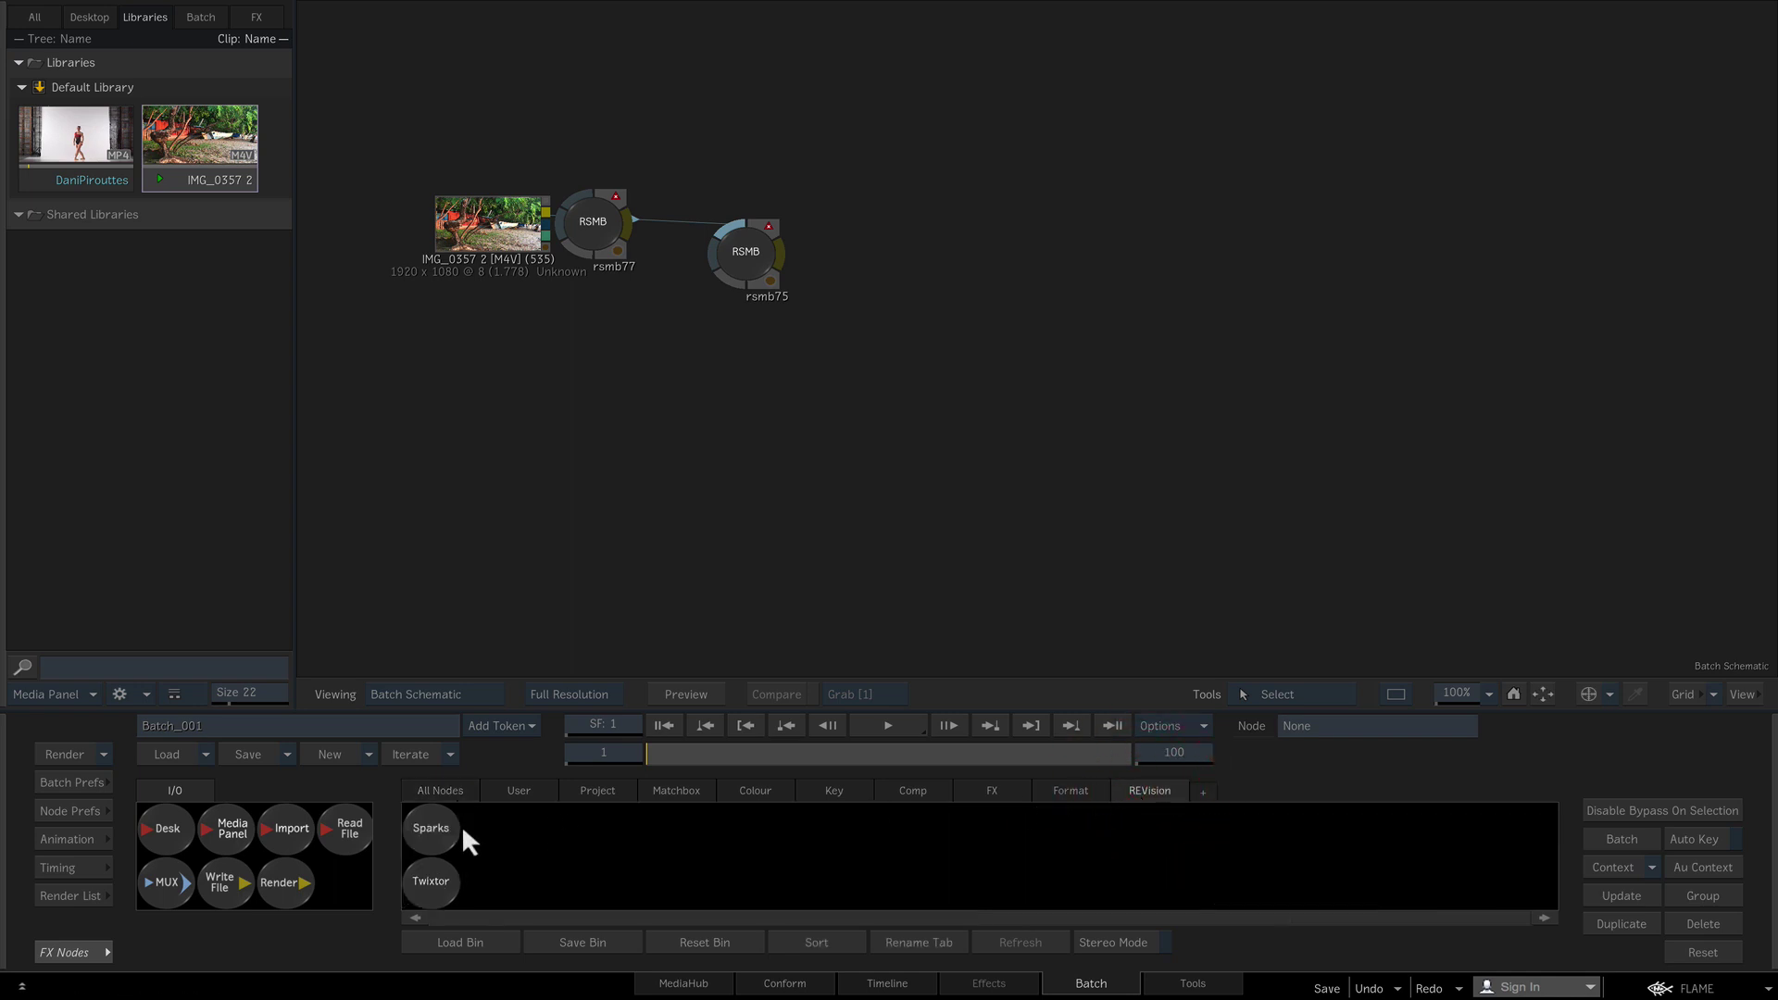
Step: Add a twixtor78 node and the DaniPiroutes MP4 clip to the schematic, wiring the clip into Twixtor
mouse_move(436, 875)
mouse_down()
mouse_move(480, 647)
mouse_move(608, 391)
mouse_up()
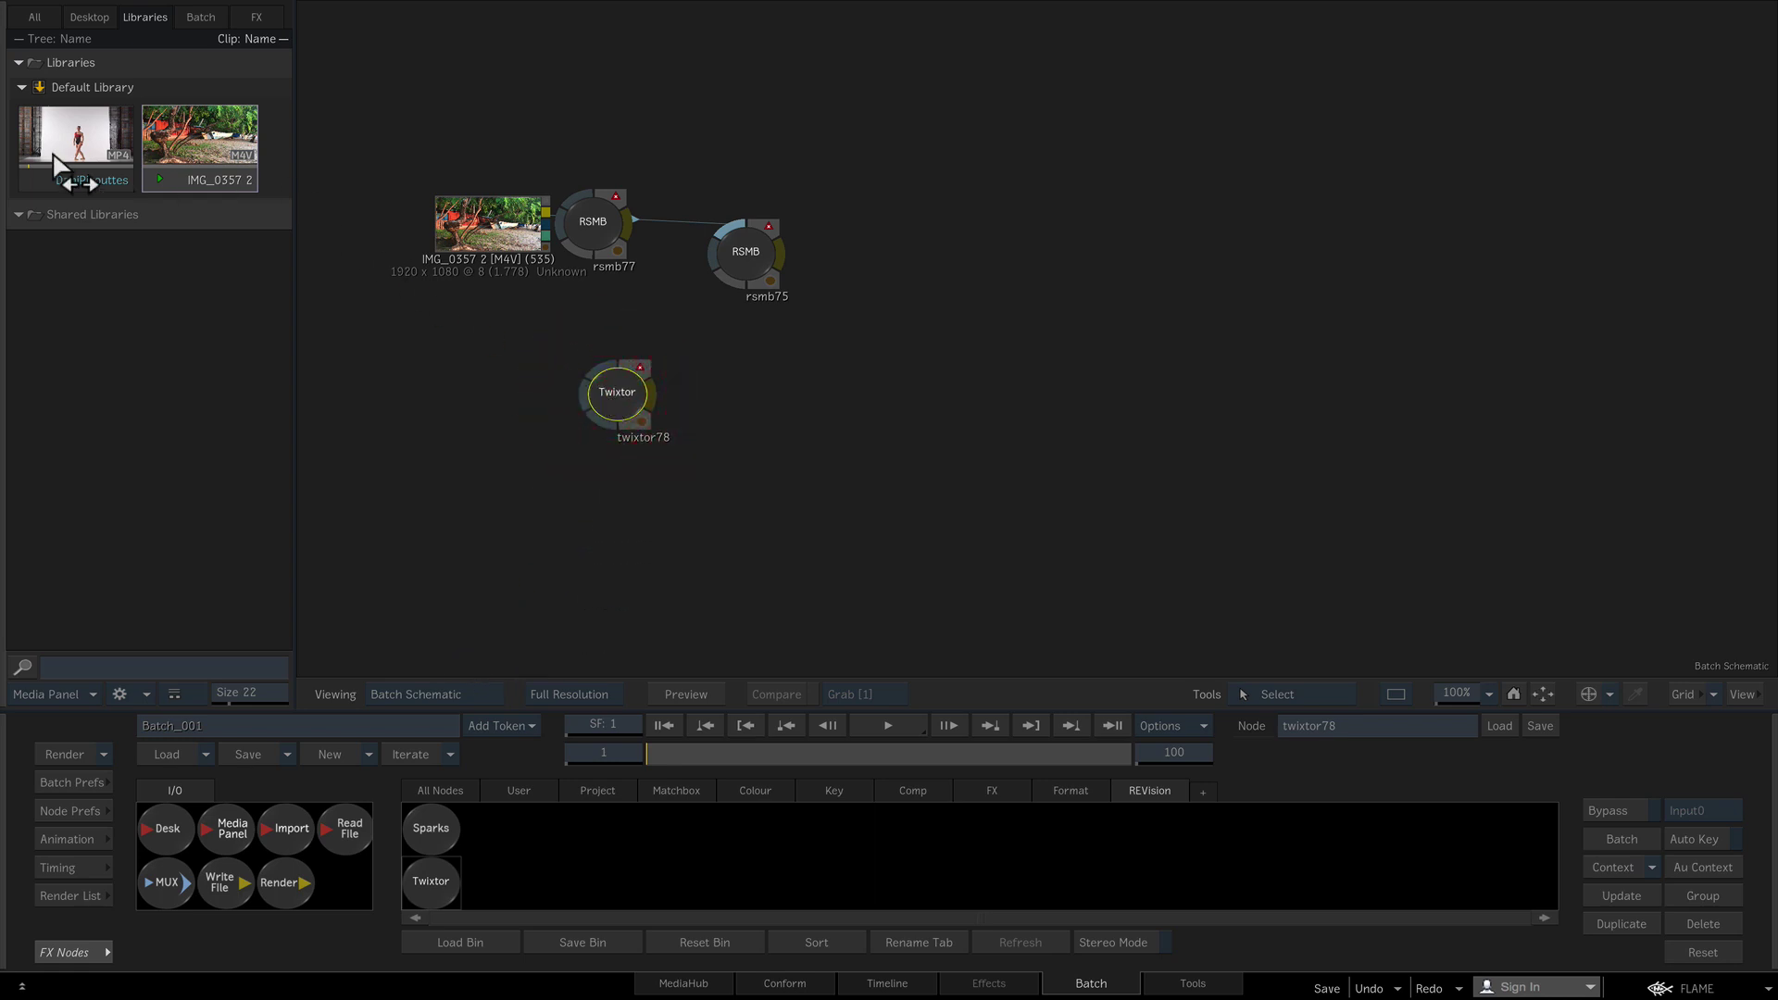
drag(72, 179, 476, 379)
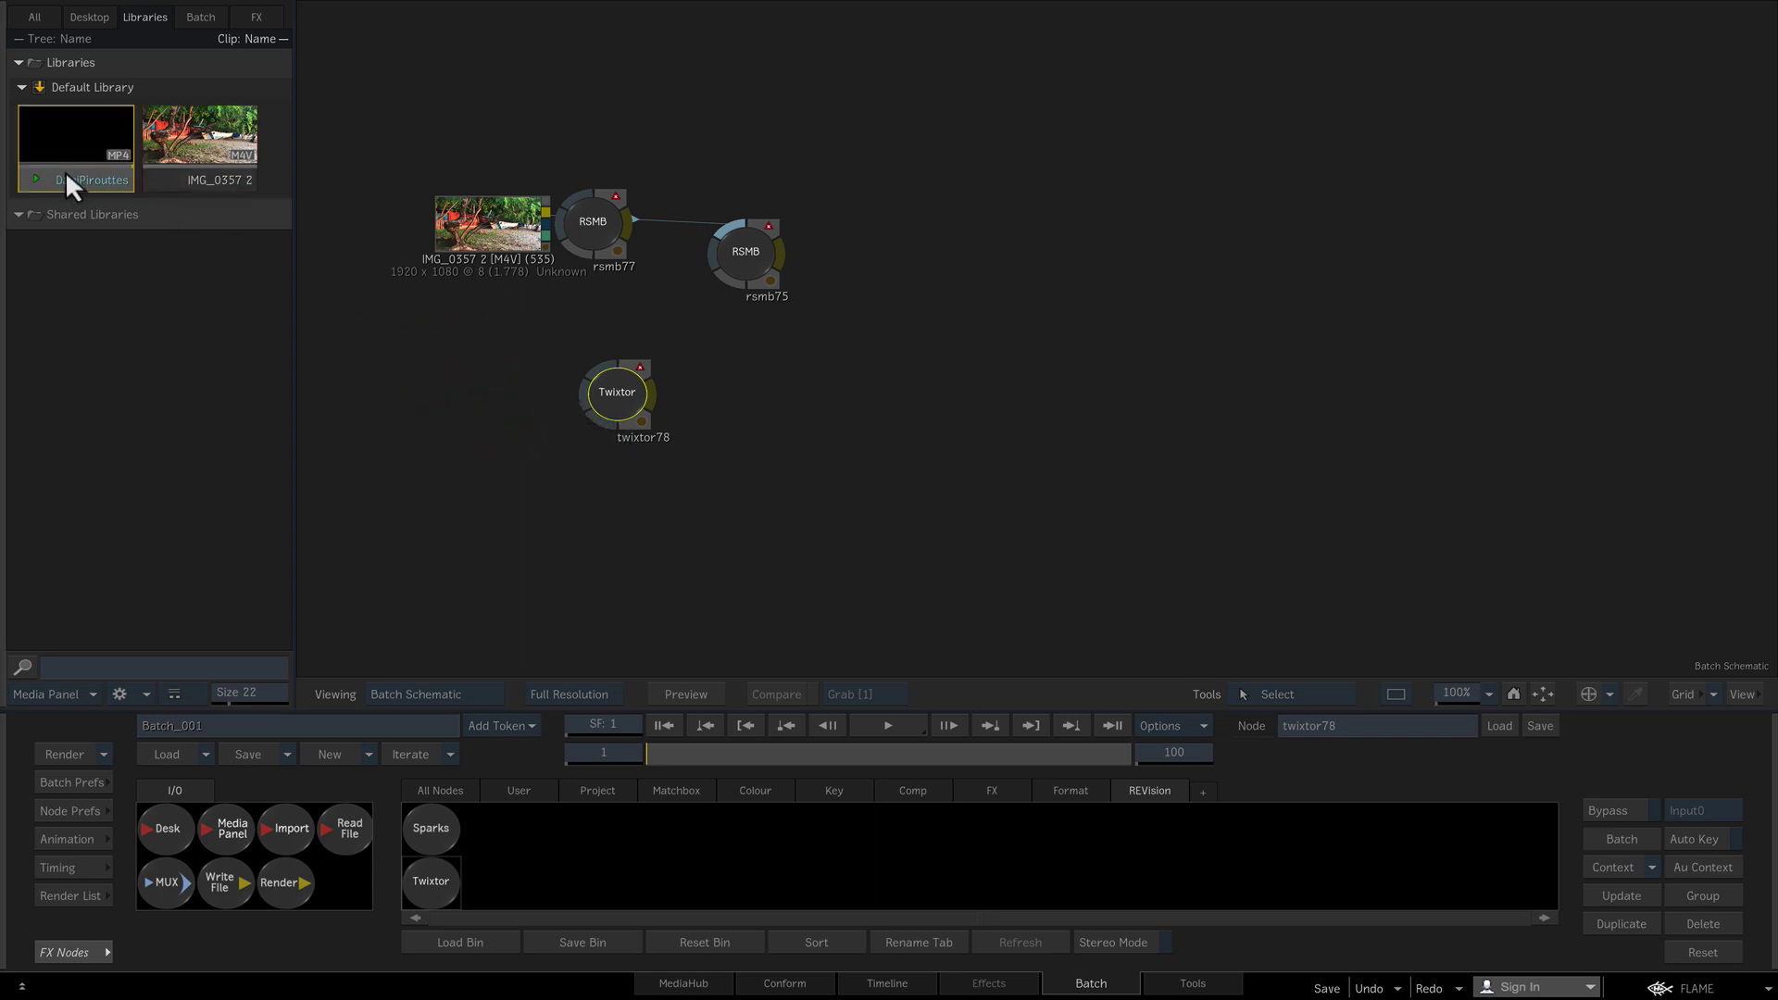
drag(68, 179, 423, 404)
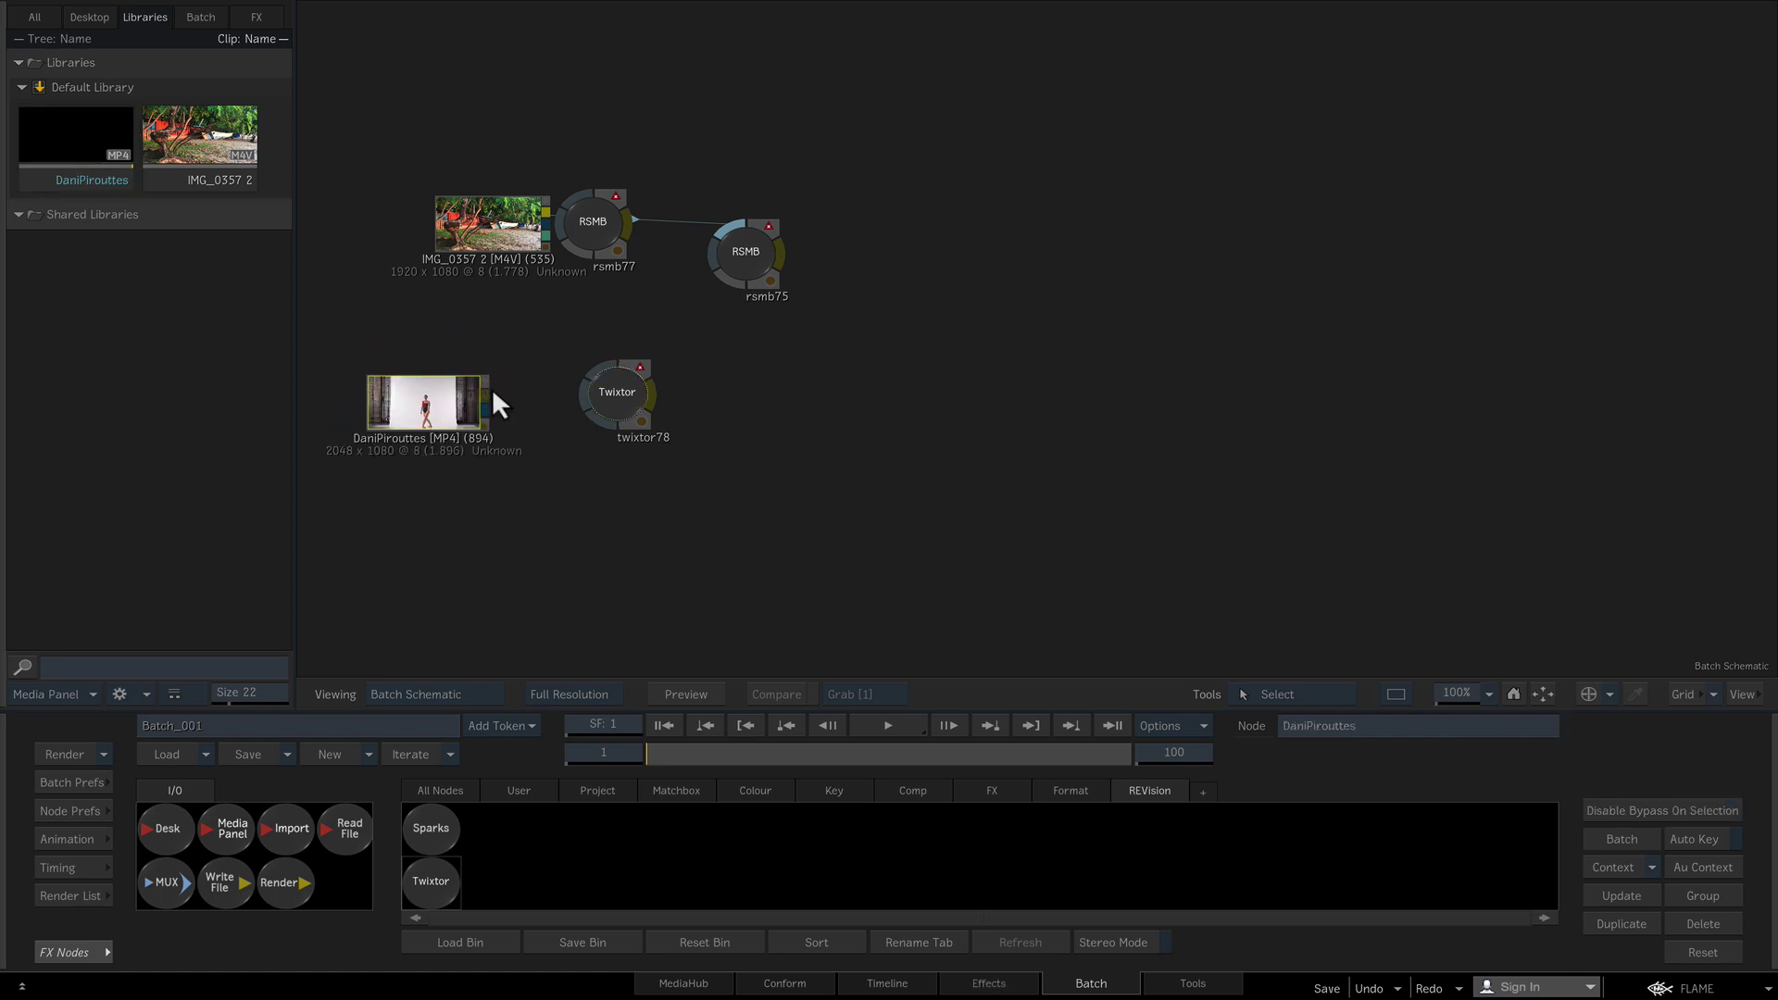
drag(492, 399, 713, 411)
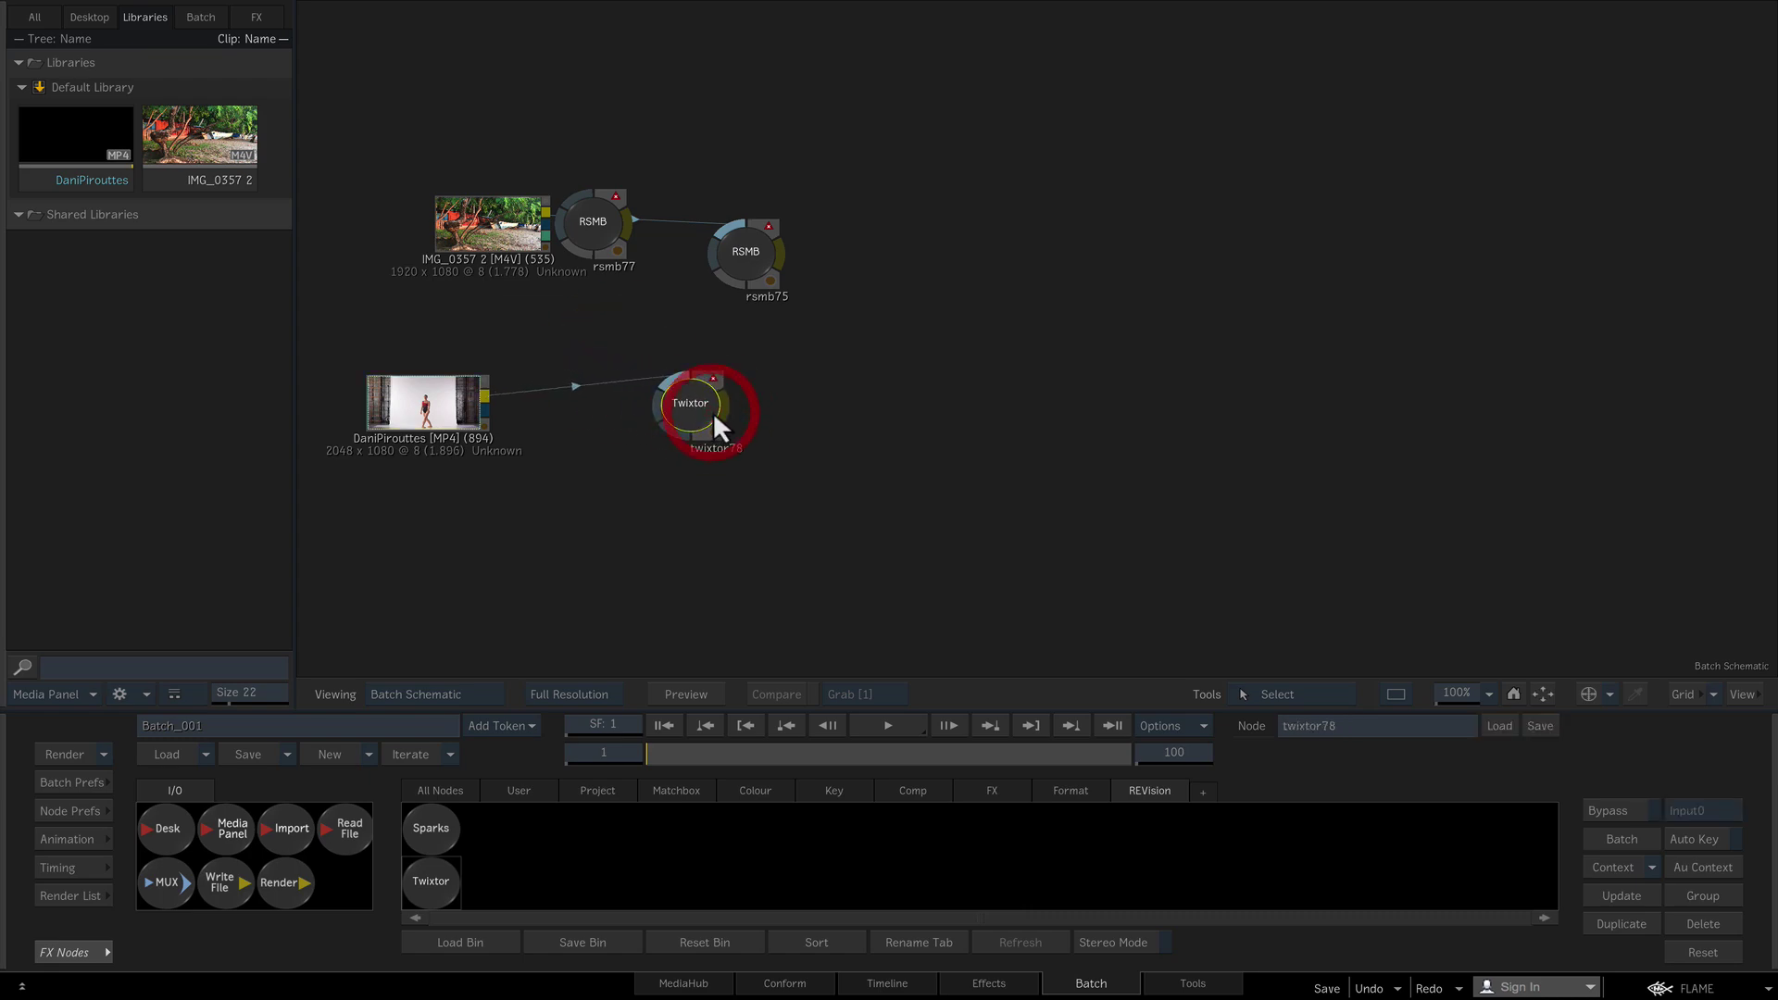